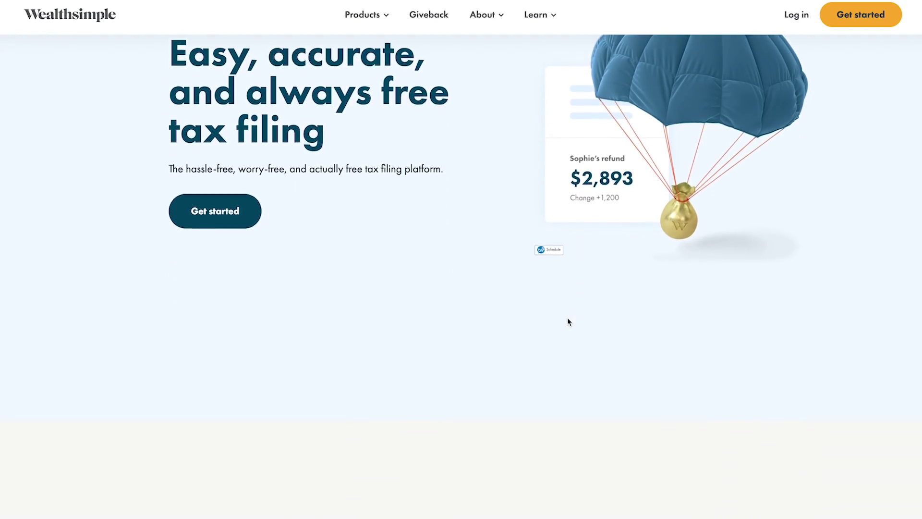
scroll(546, 323, "down", 1)
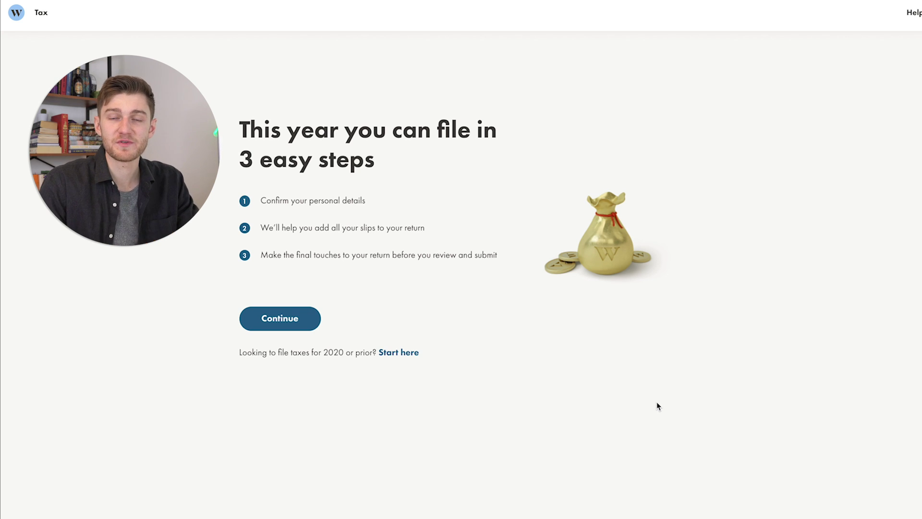
Step: Start filing with Québec as province of residence, finding forms manually and skipping slips for now
left_click(264, 332)
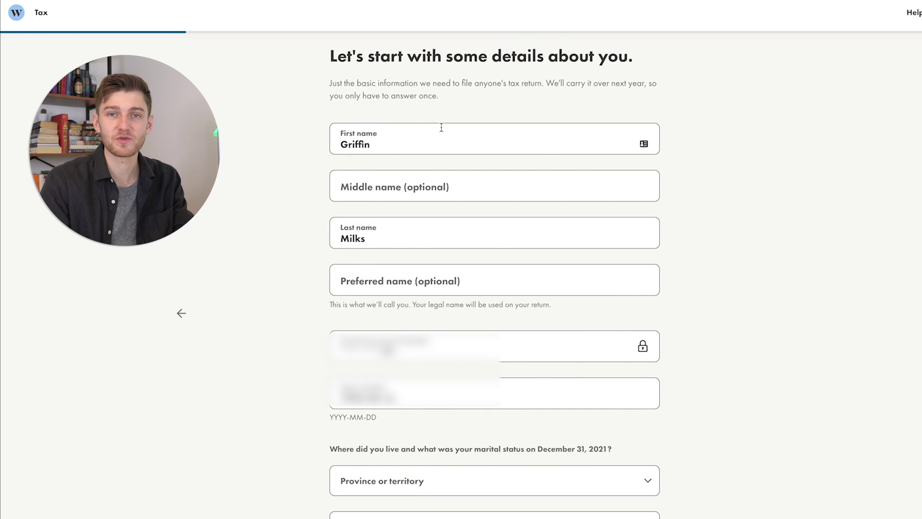
left_click(473, 475)
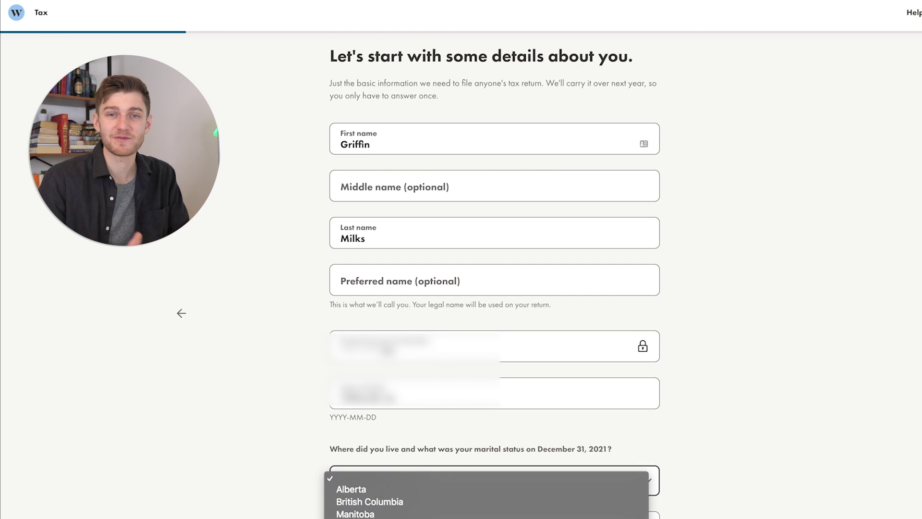
left_click(475, 496)
left_click(475, 514)
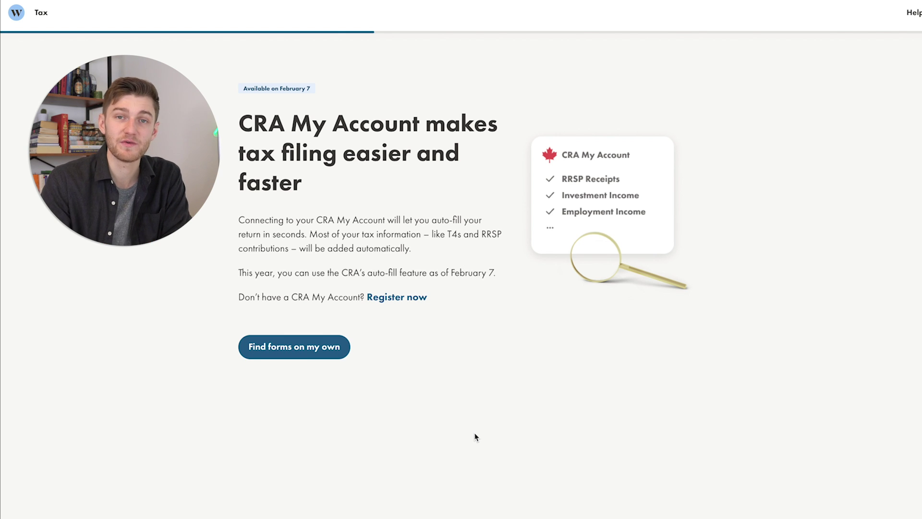
left_click(325, 350)
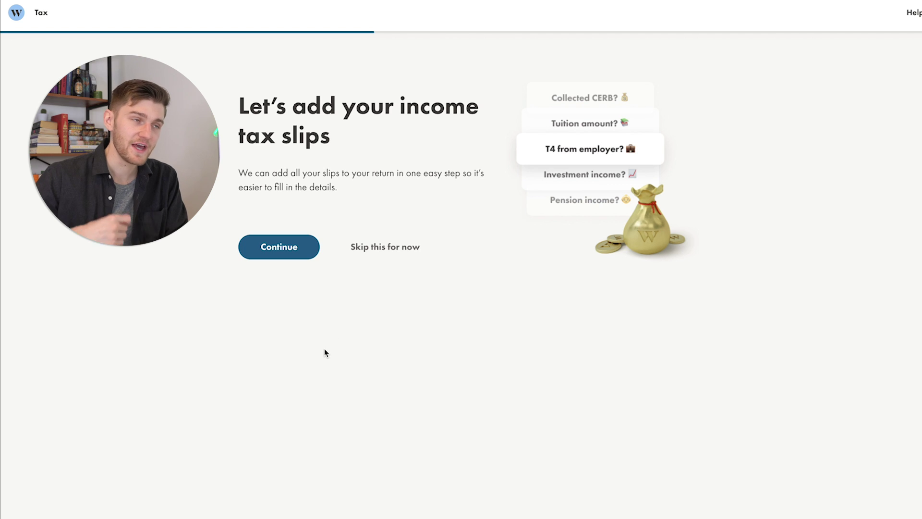
left_click(368, 254)
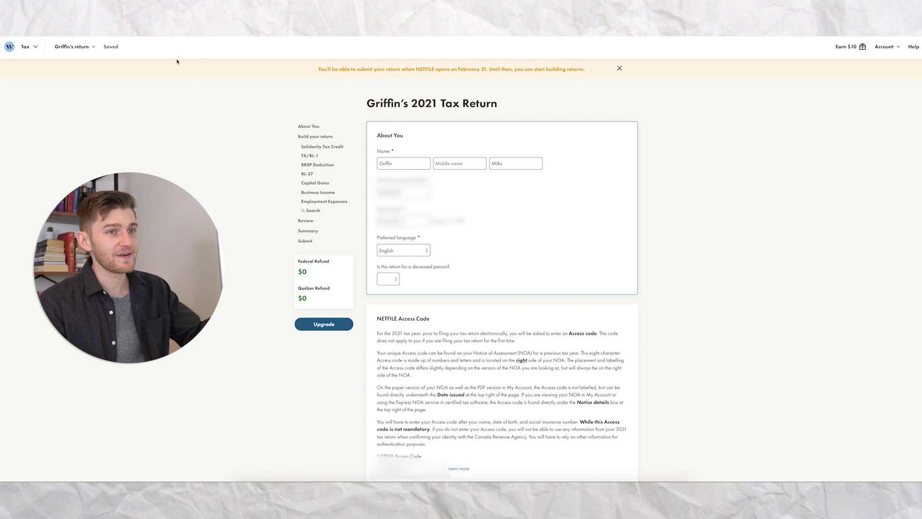
Step: Glance at the Wealthsimple products menu, then go to My tax returns from Account
left_click(34, 48)
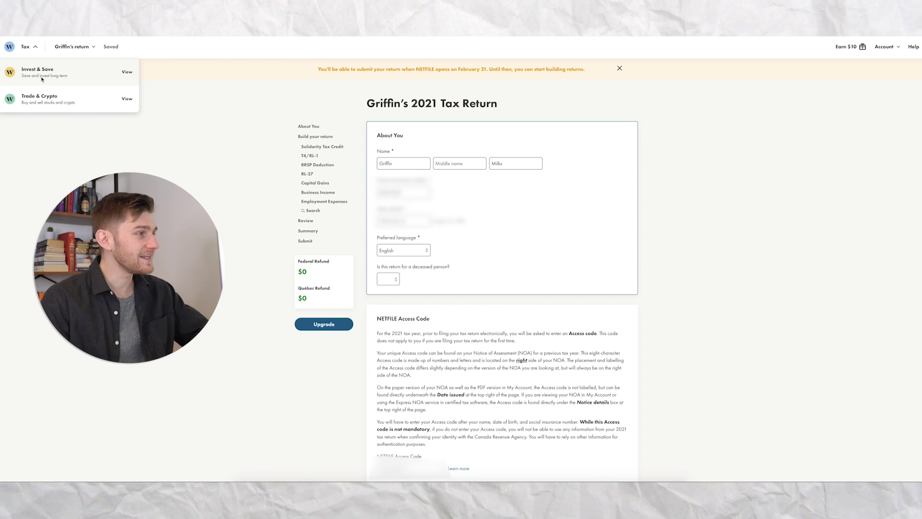
left_click(190, 136)
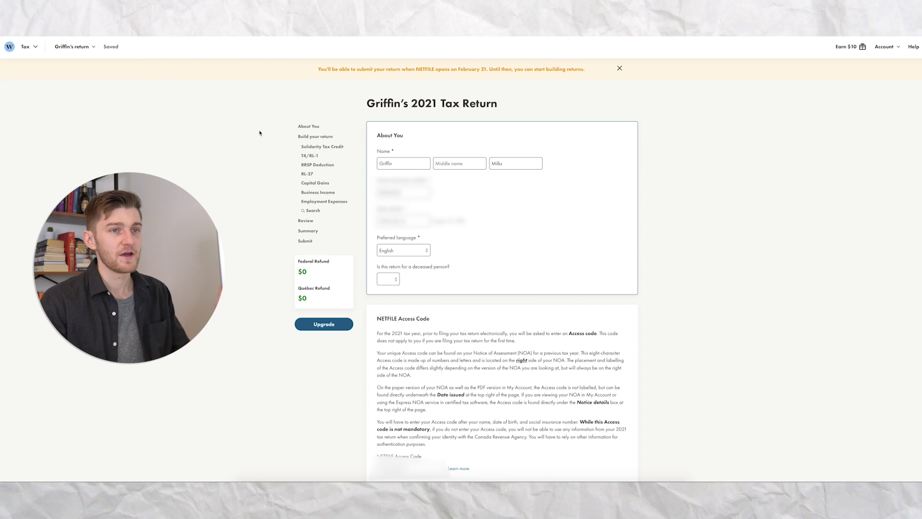
left_click(893, 48)
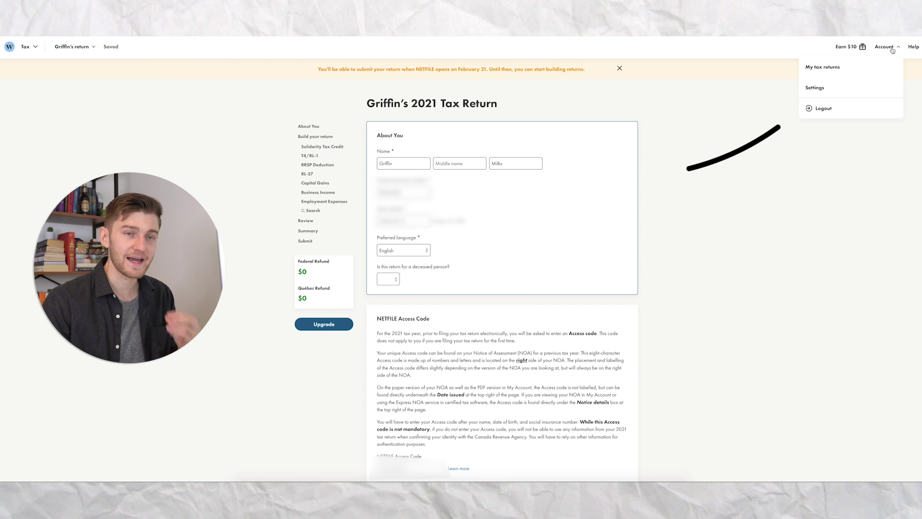
left_click(836, 70)
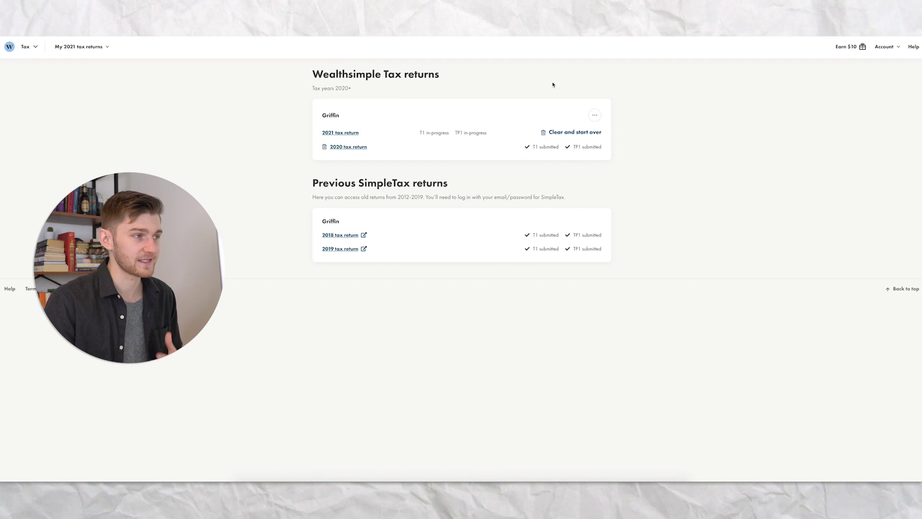
Step: Dismiss the $10 referral offer and reopen the in-progress 2021 return from the returns dropdown
double_click(365, 186)
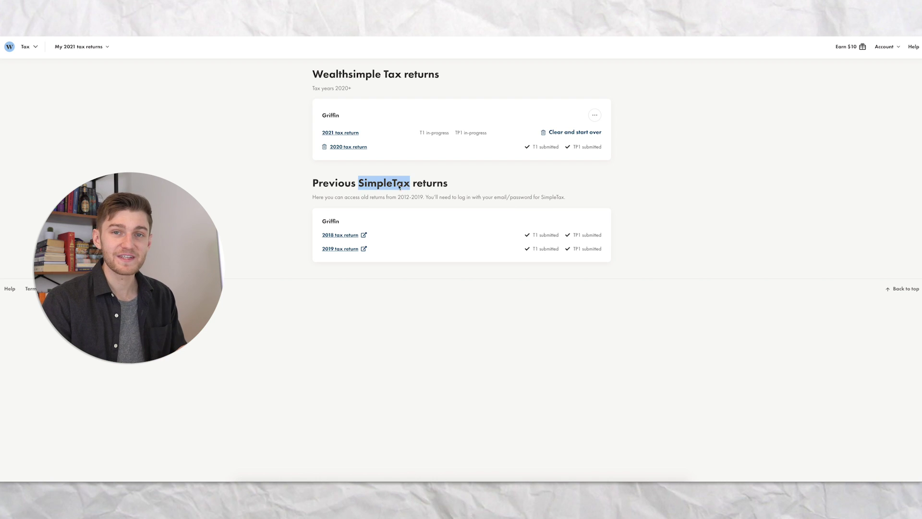
left_click(398, 186)
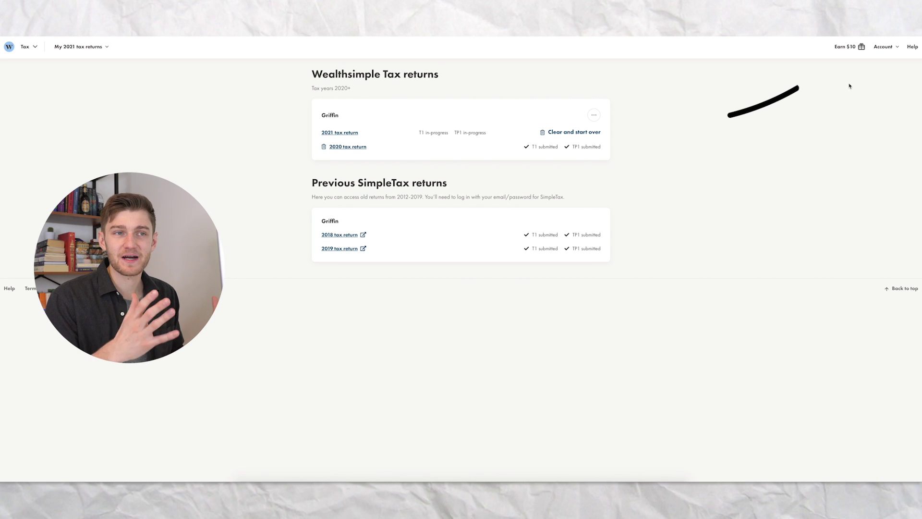
left_click(852, 48)
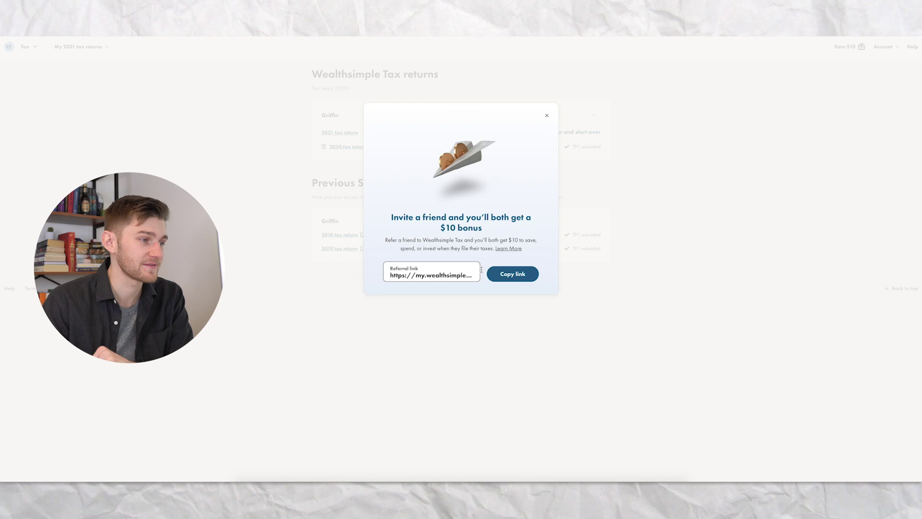
left_click(547, 115)
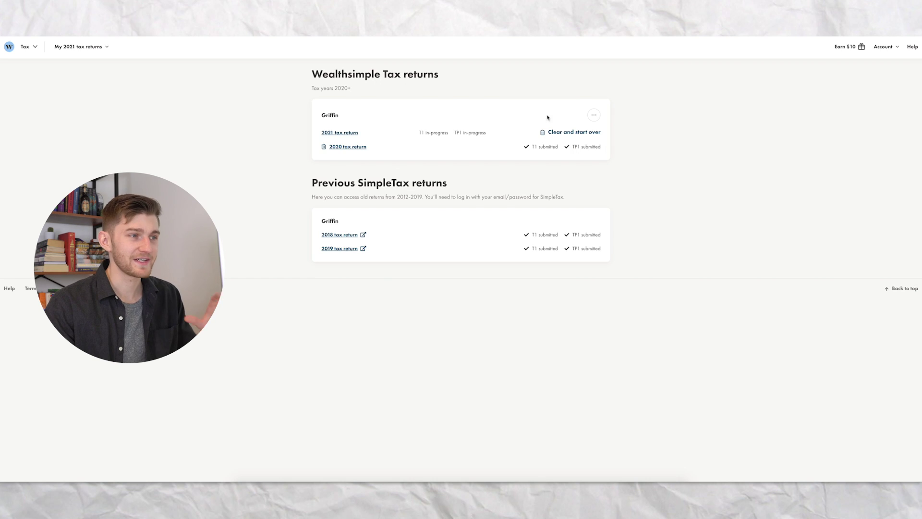
left_click(91, 50)
left_click(89, 71)
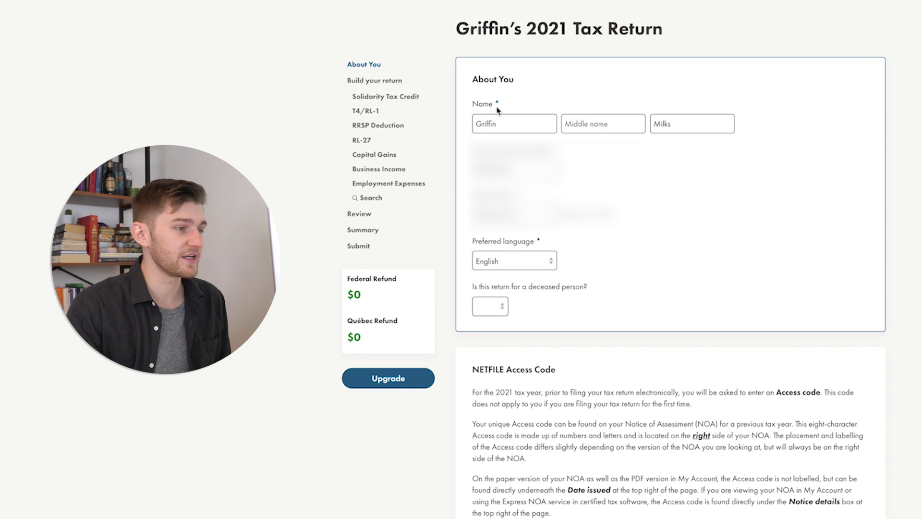
Step: Scroll through the About You answers, then go to the Build your return page
scroll(742, 209, "down", 1)
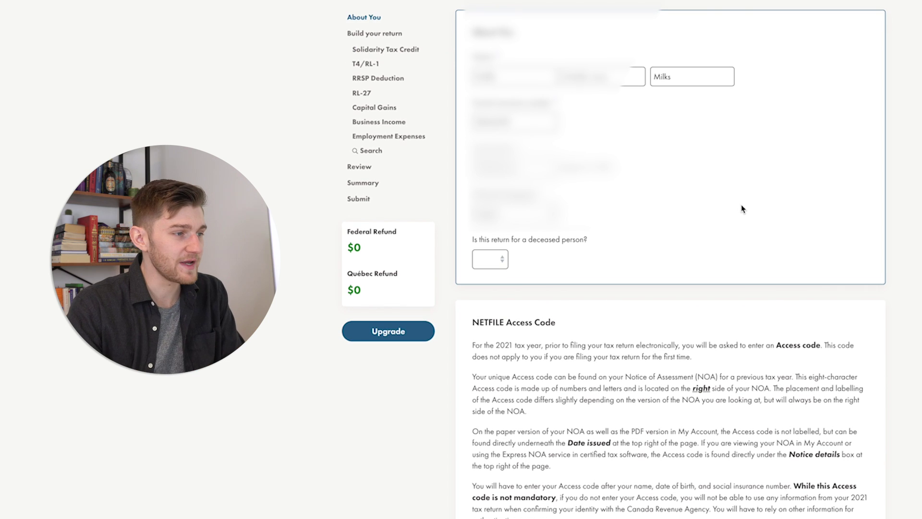
scroll(742, 208, "down", 6)
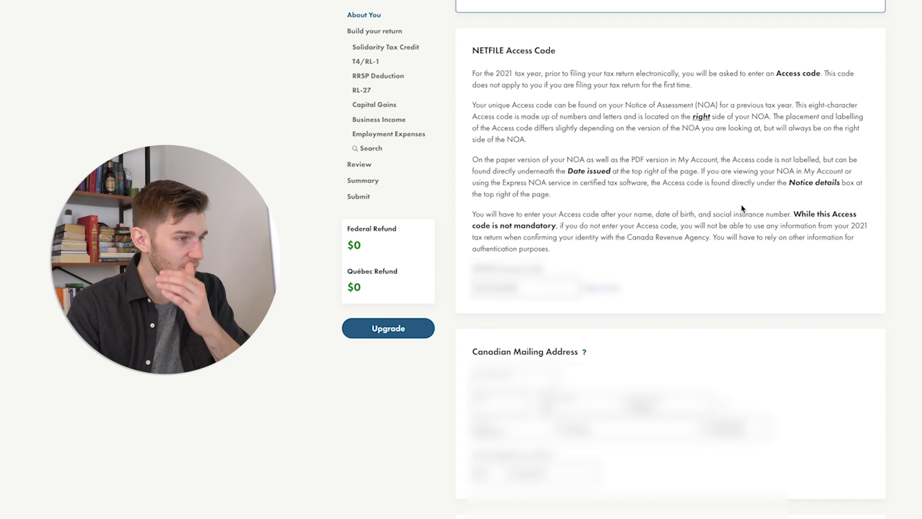
scroll(750, 204, "down", 3)
scroll(758, 200, "down", 5)
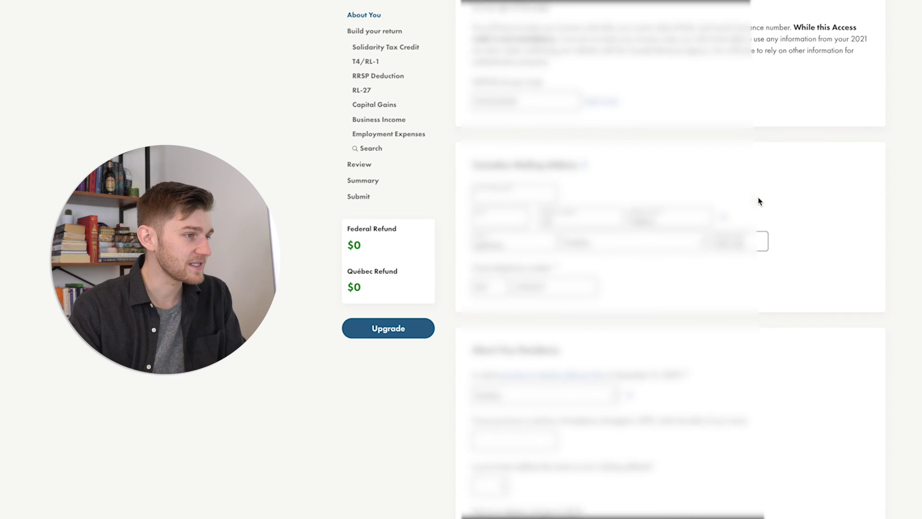
scroll(658, 154, "down", 3)
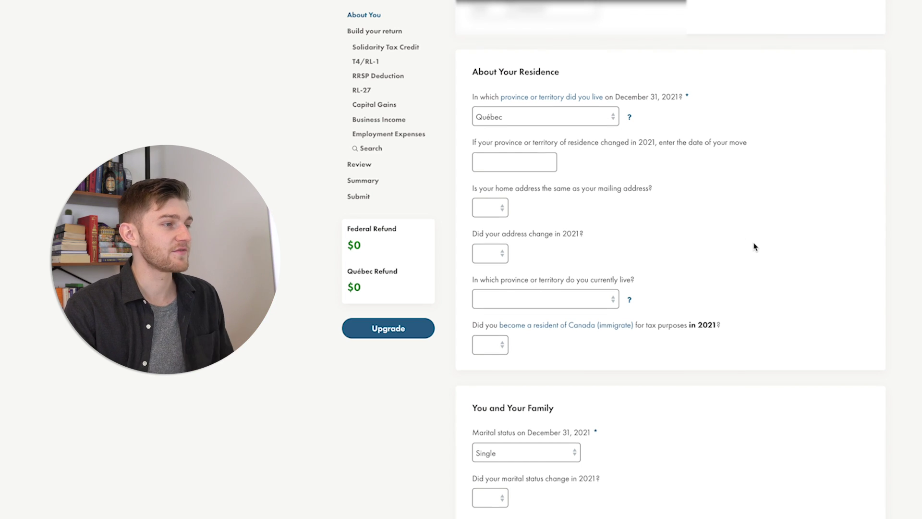
scroll(754, 247, "down", 7)
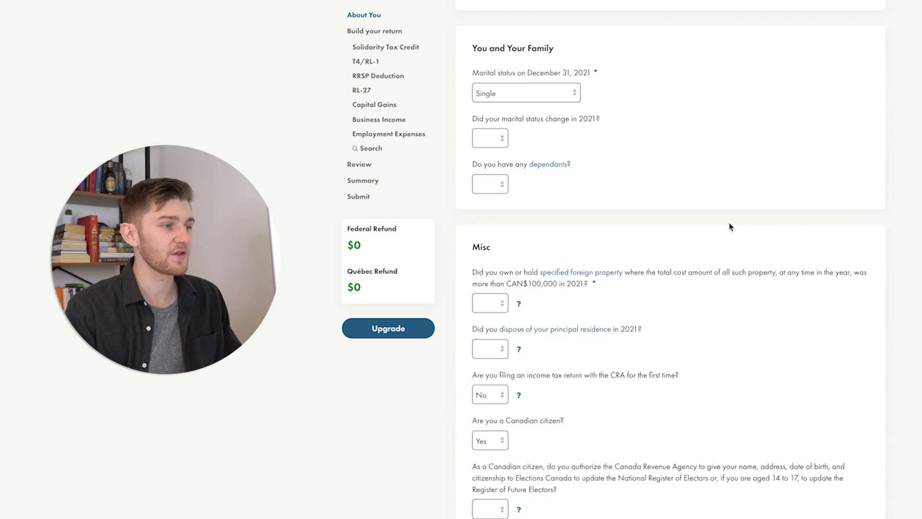
scroll(729, 227, "down", 4)
scroll(730, 227, "down", 8)
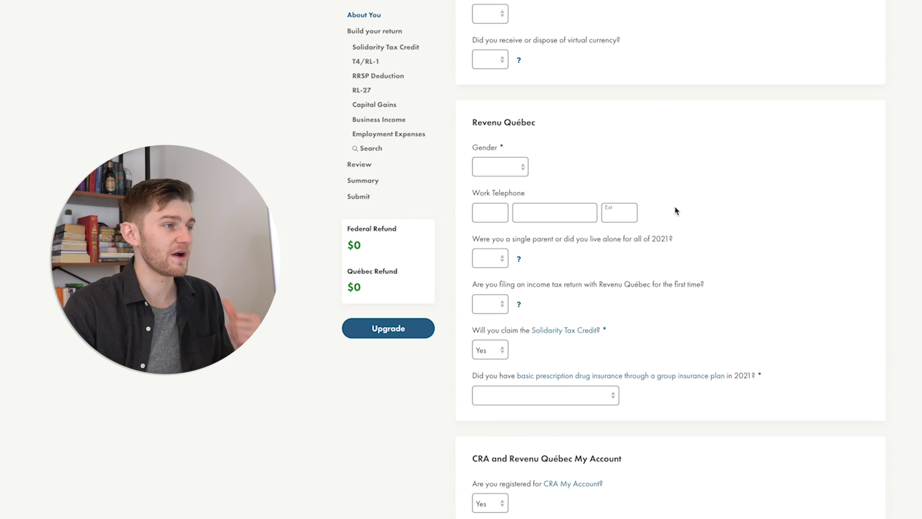
scroll(738, 132, "down", 7)
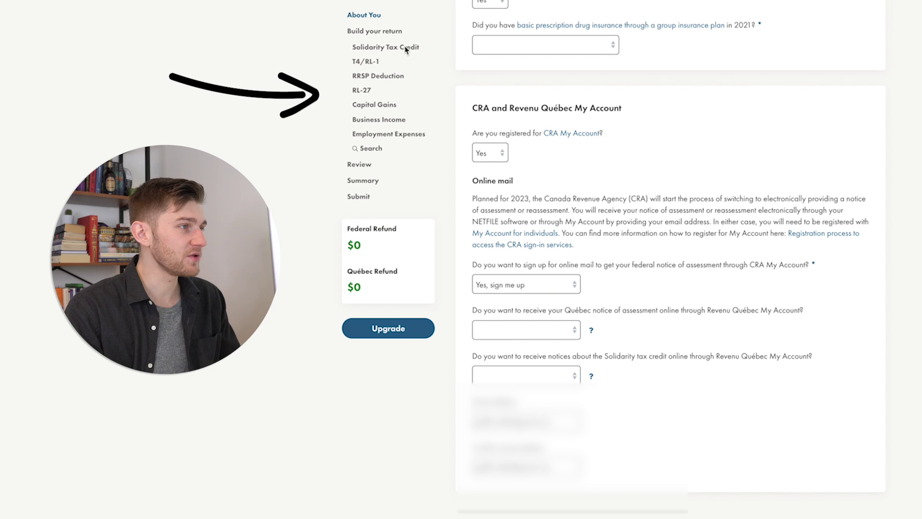
left_click(388, 33)
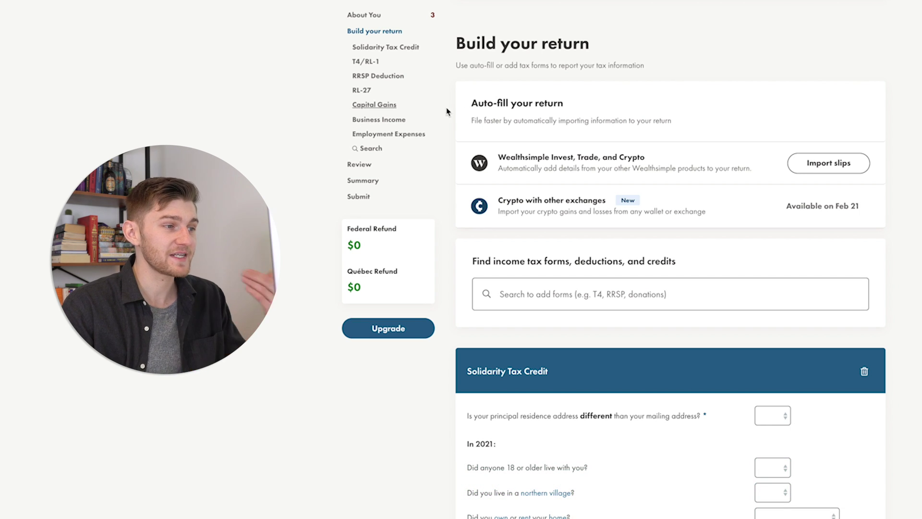
Step: Cancel deleting the Solidarity Tax Credit section, then jump to the Review page
scroll(789, 207, "down", 2)
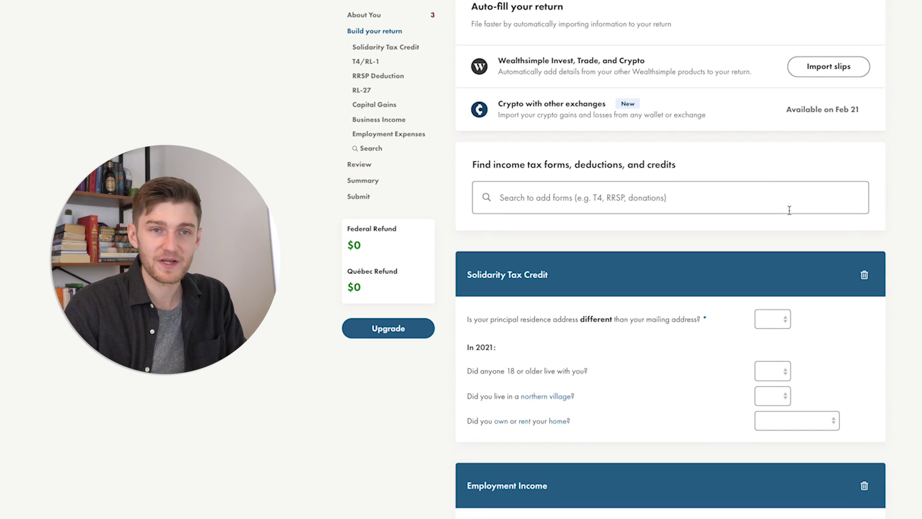
left_click(863, 277)
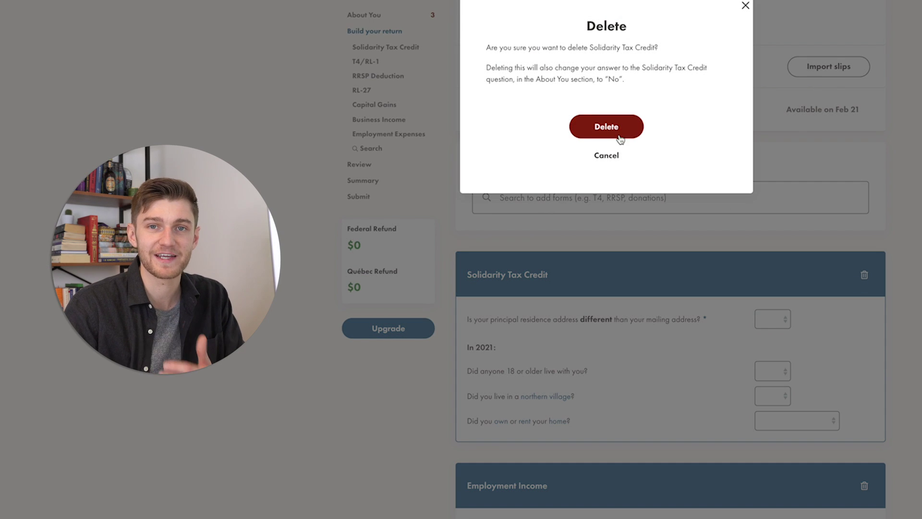
left_click(451, 81)
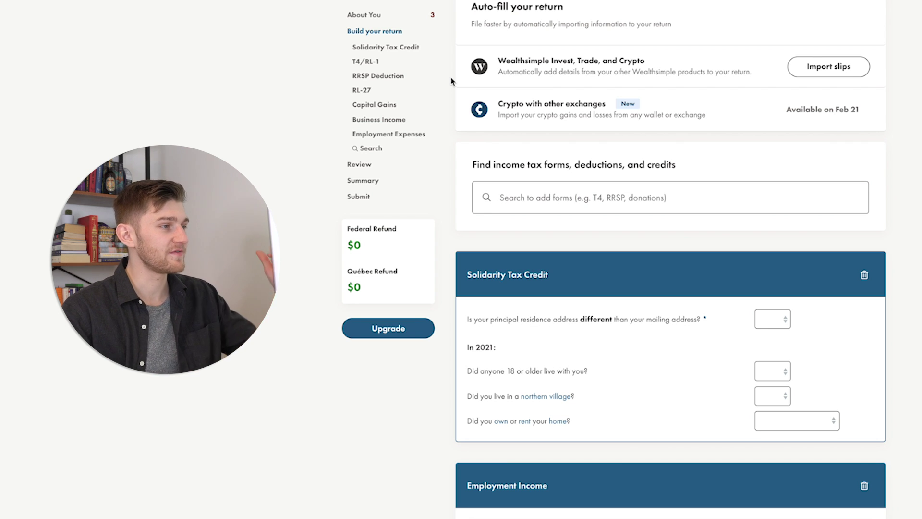
left_click(368, 166)
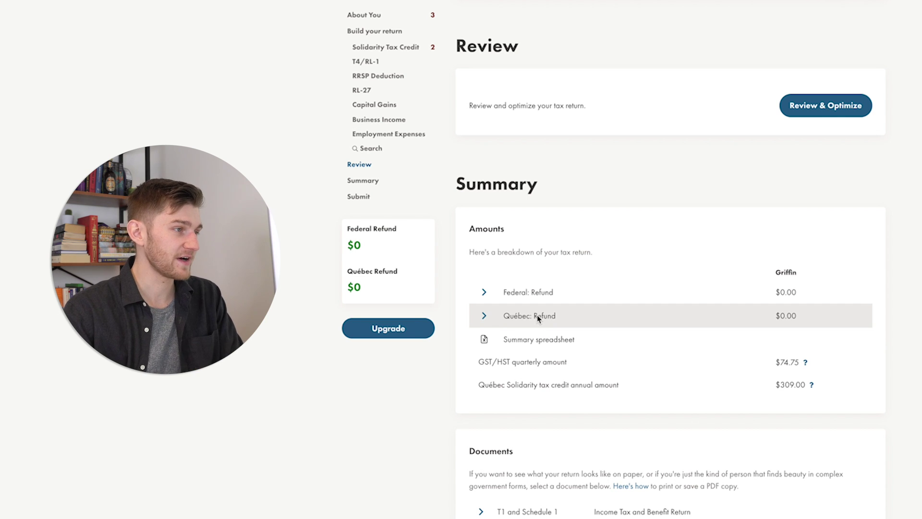
Step: Scroll through the Summary amounts and the Documents list
scroll(598, 98, "down", 9)
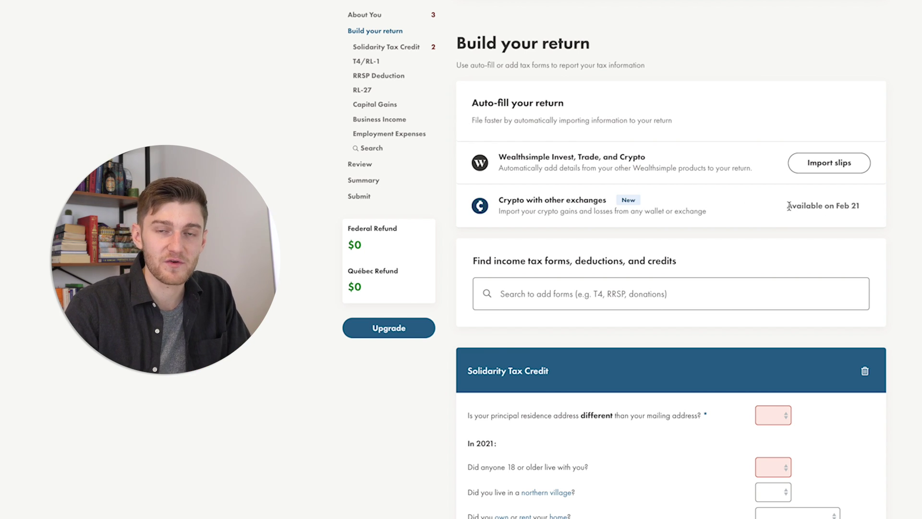
Step: Browse the suggested forms, then search 't4' to open the Government of Canda T4/RL-1 slip
scroll(797, 204, "down", 1)
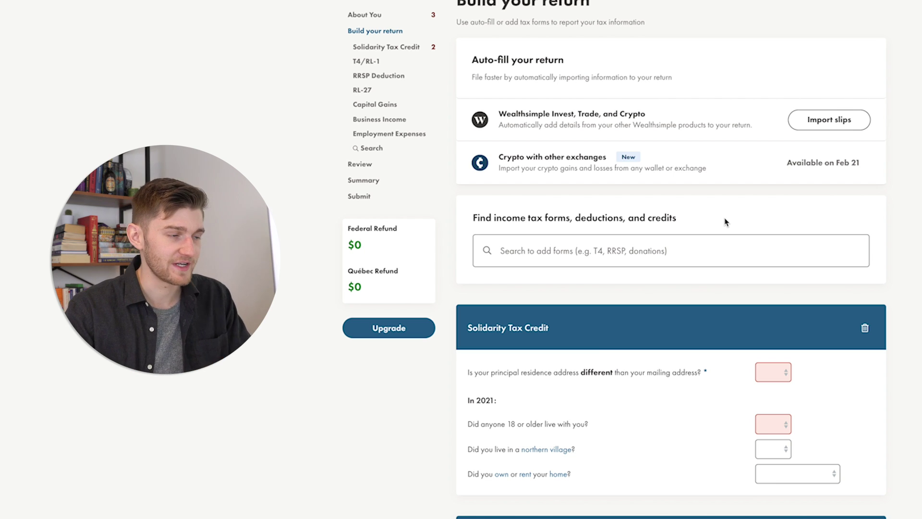
left_click(689, 252)
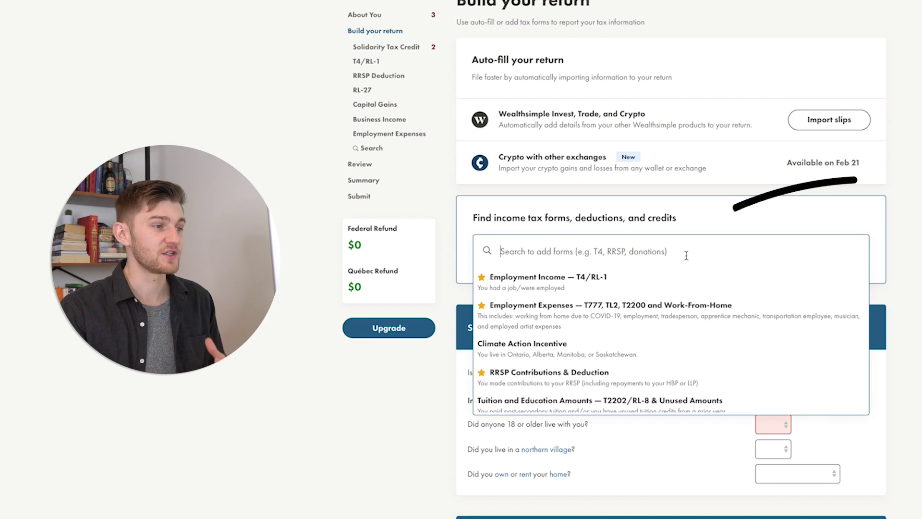
scroll(692, 264, "down", 3)
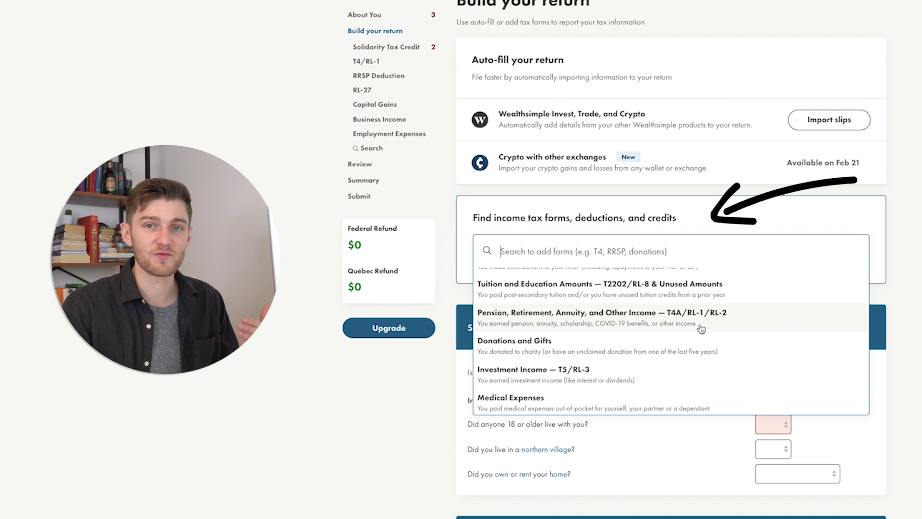
scroll(711, 310, "down", 5)
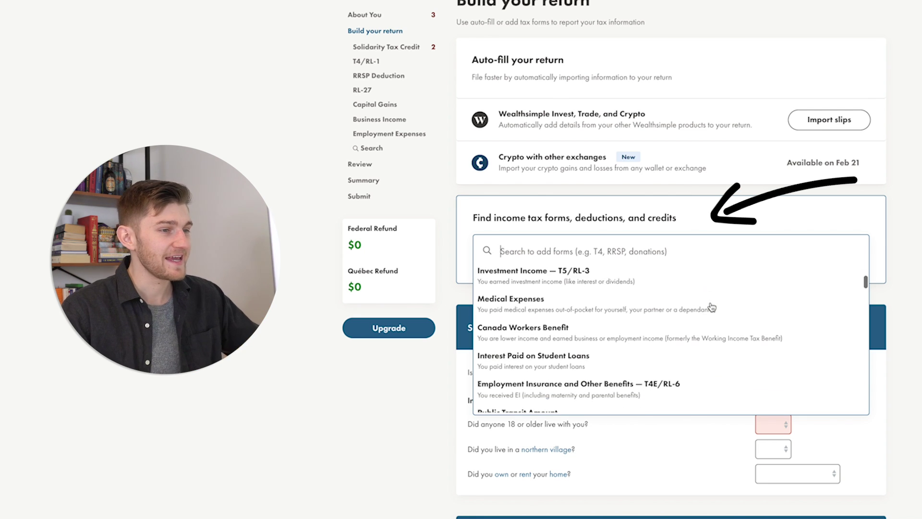
scroll(710, 313, "down", 2)
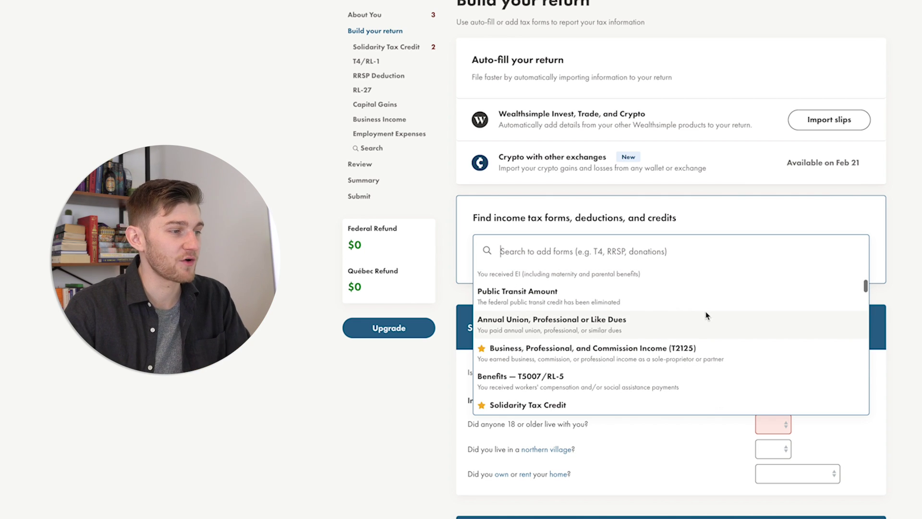
scroll(708, 316, "down", 2)
scroll(485, 288, "up", 1)
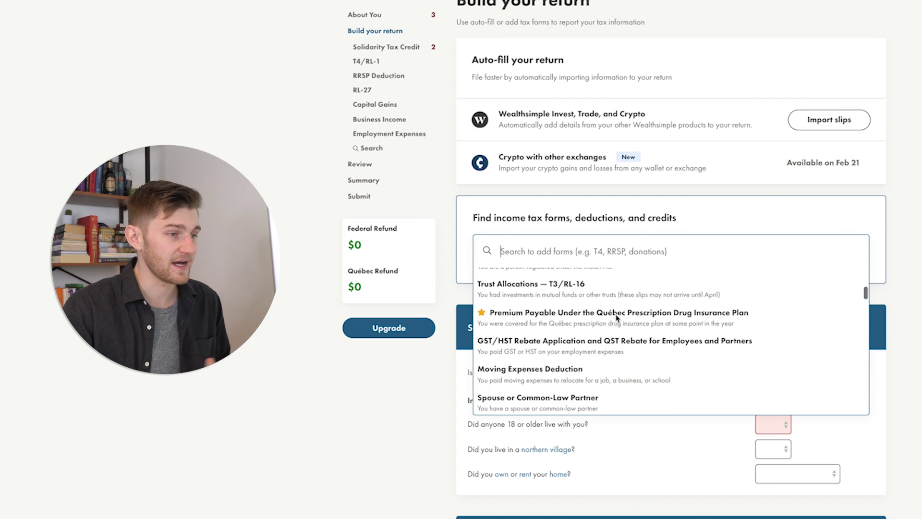
scroll(617, 317, "down", 3)
scroll(617, 317, "down", 2)
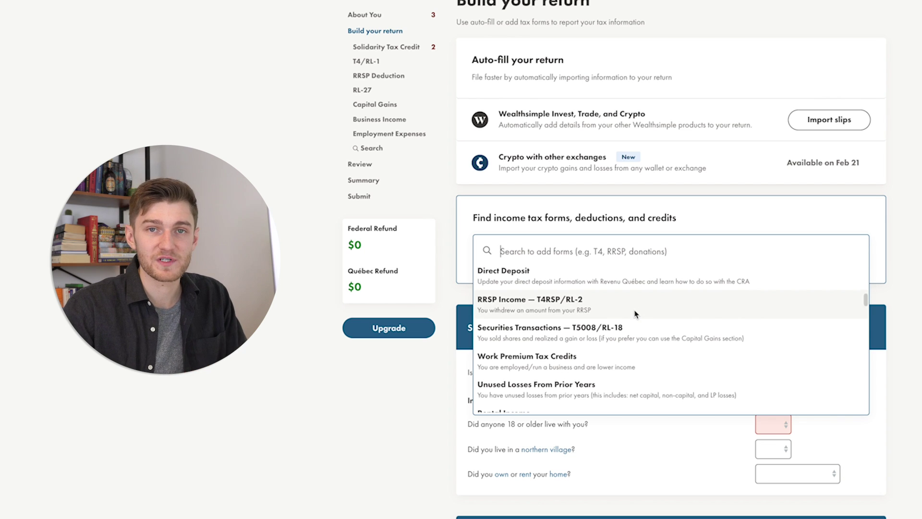
scroll(606, 358, "down", 2)
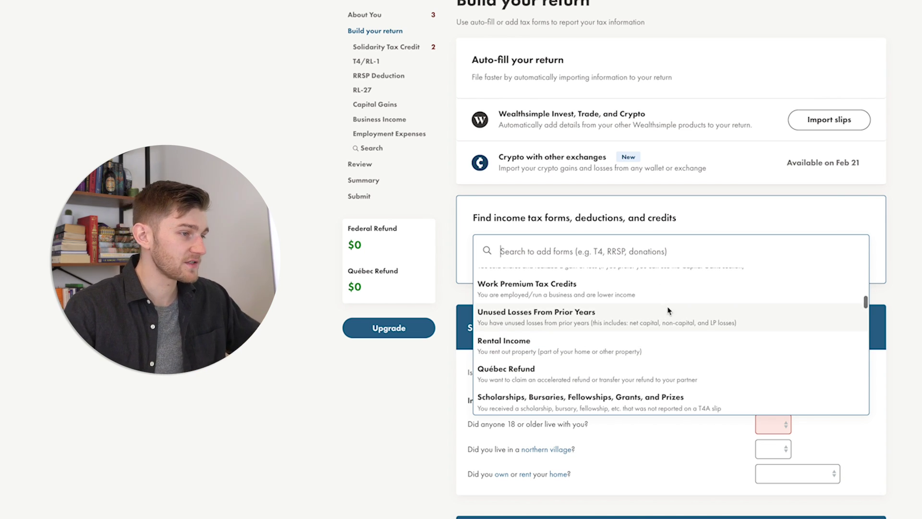
scroll(597, 365, "up", 5)
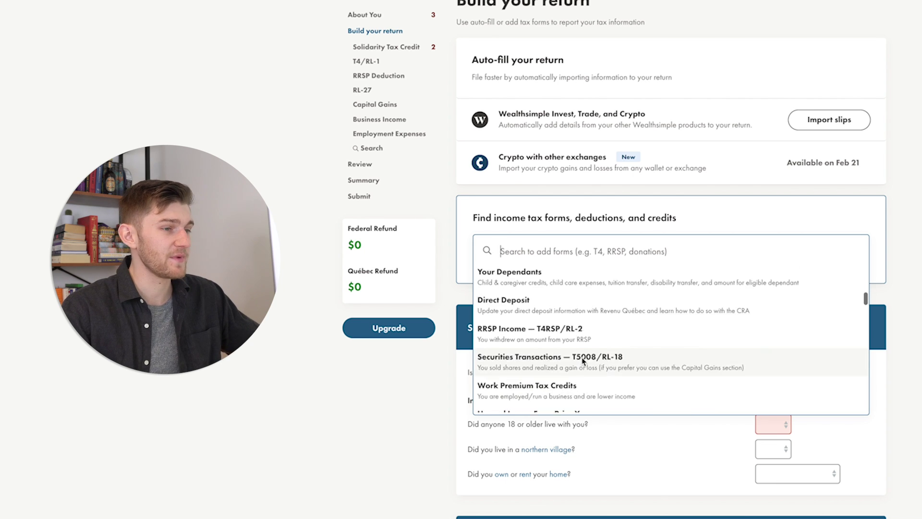
scroll(632, 211, "down", 1)
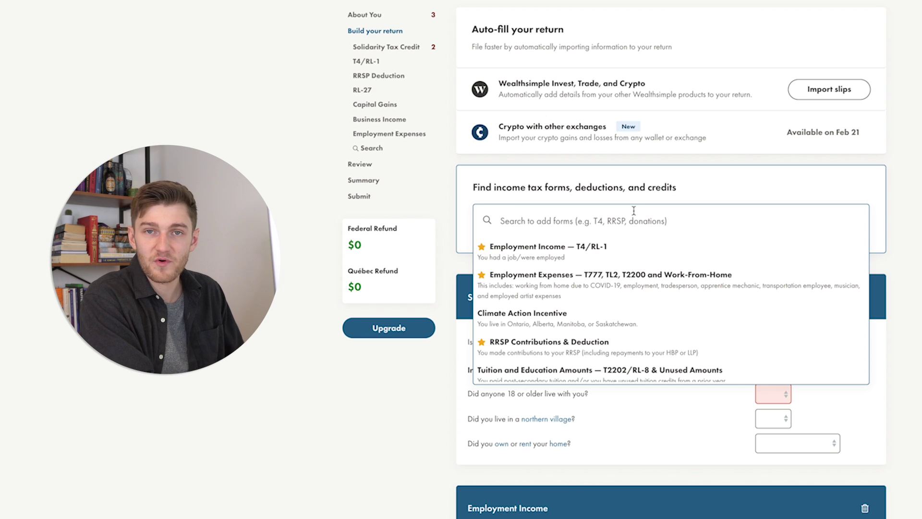
type("t4")
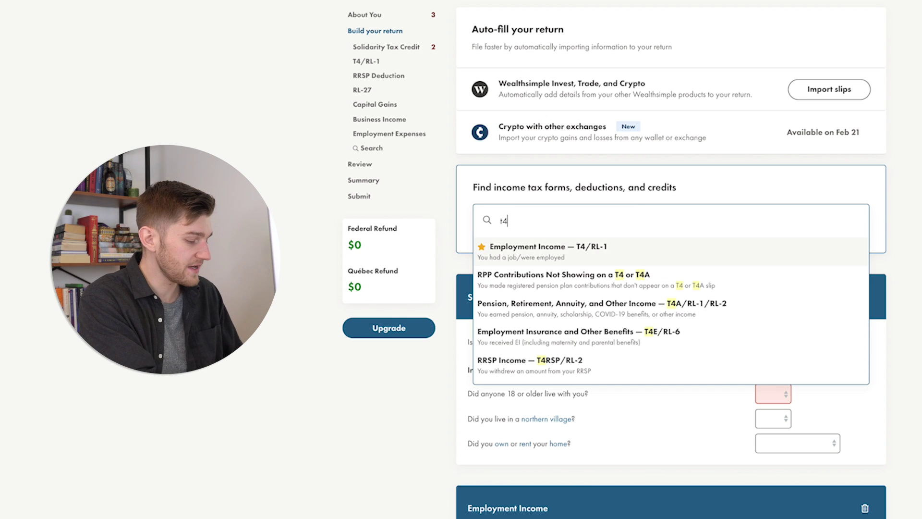
left_click(552, 259)
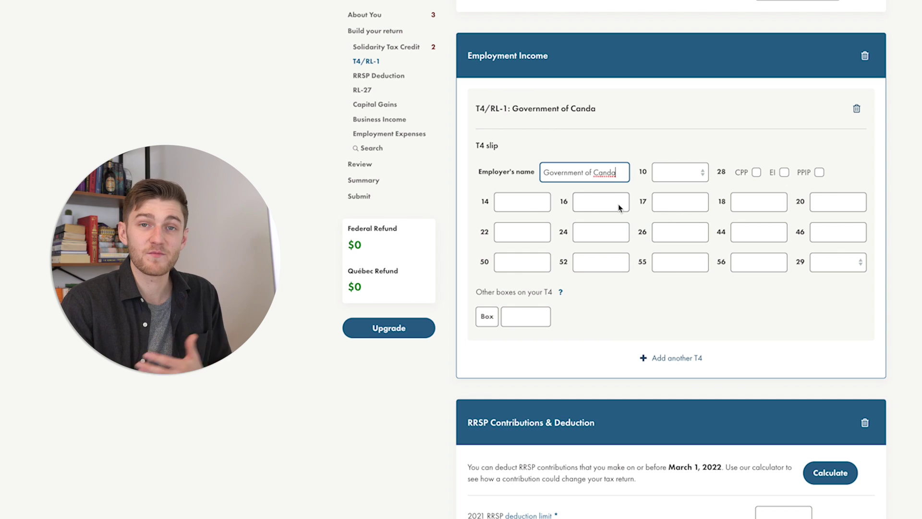
Step: Add a second T4 slip and set the first slip's box 10 province to QC
left_click(676, 369)
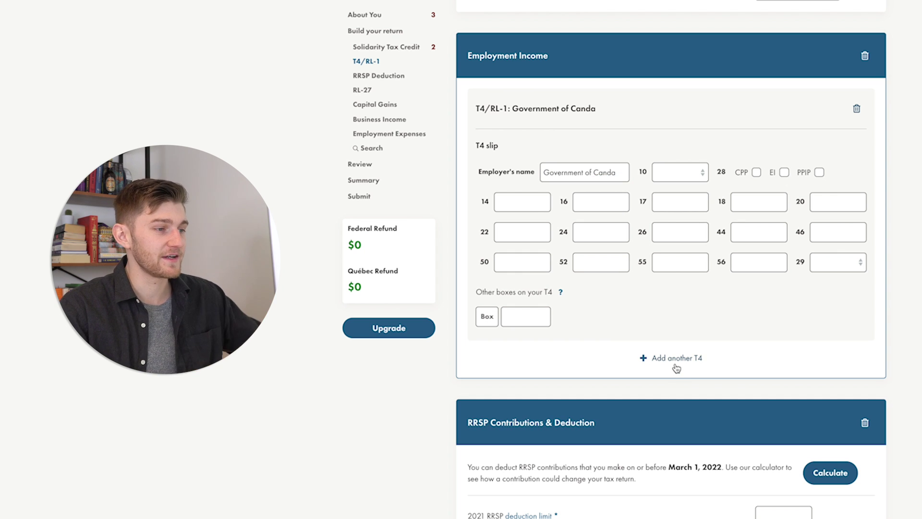
scroll(705, 316, "down", 2)
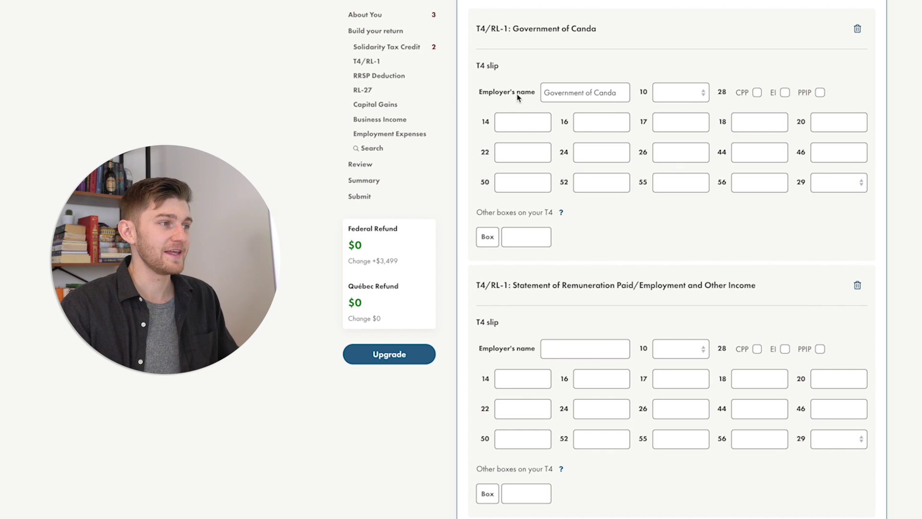
left_click(652, 99)
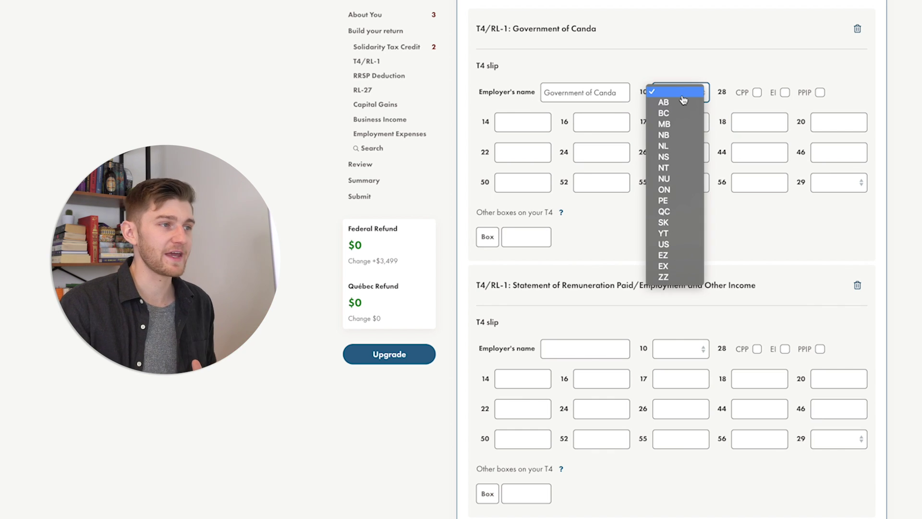
left_click(674, 214)
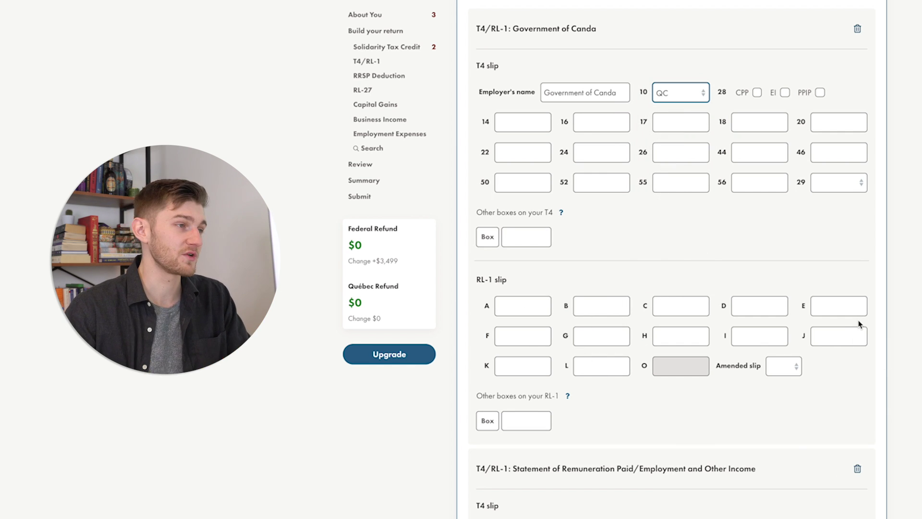
Step: Enter 50,000.00 in box 14 and 5,000.00 in box 22 of the Government of Canda T4
left_click(518, 126)
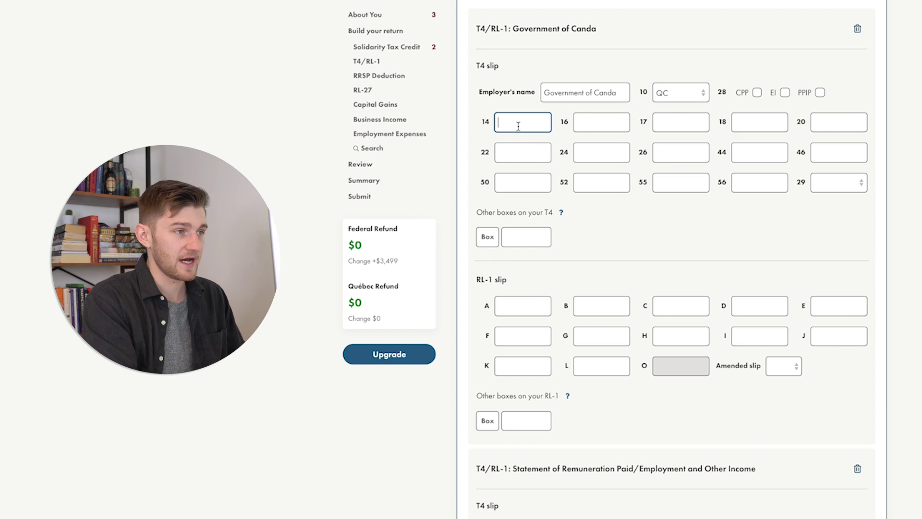
type("50")
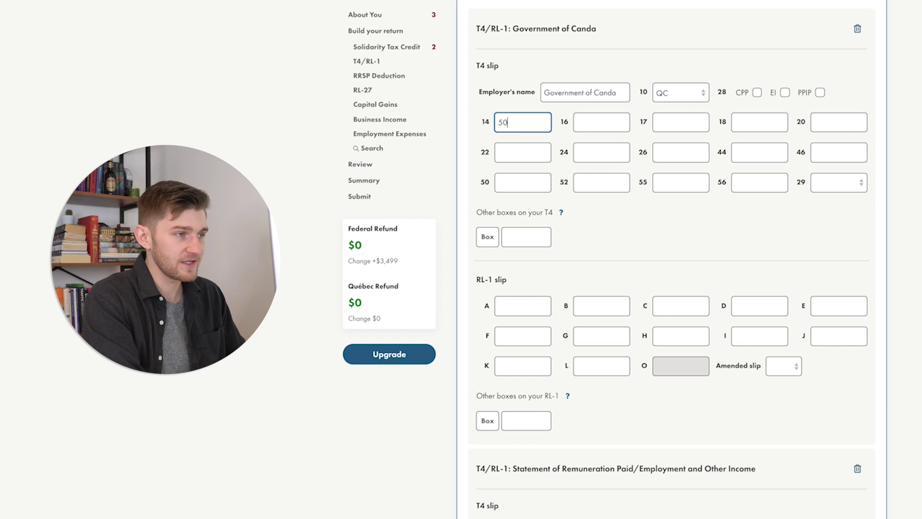
type(",000")
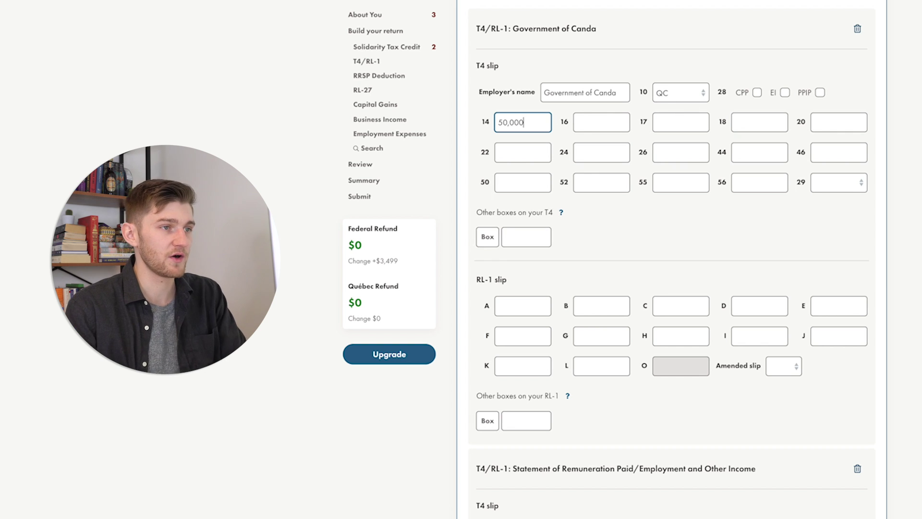
key("Return")
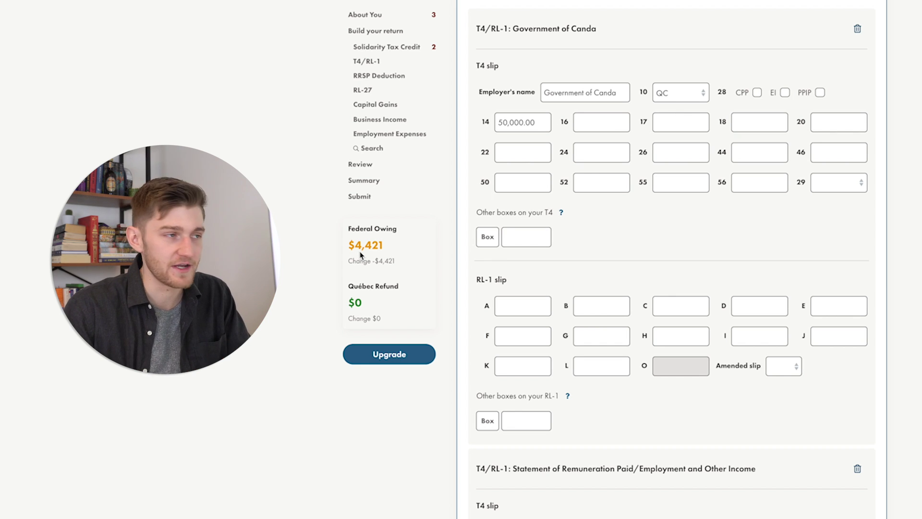
left_click(513, 153)
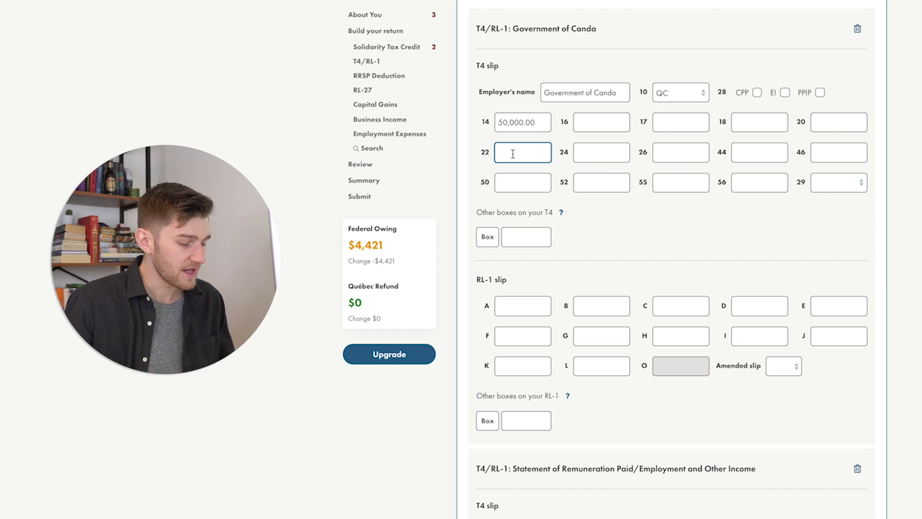
type("5,000")
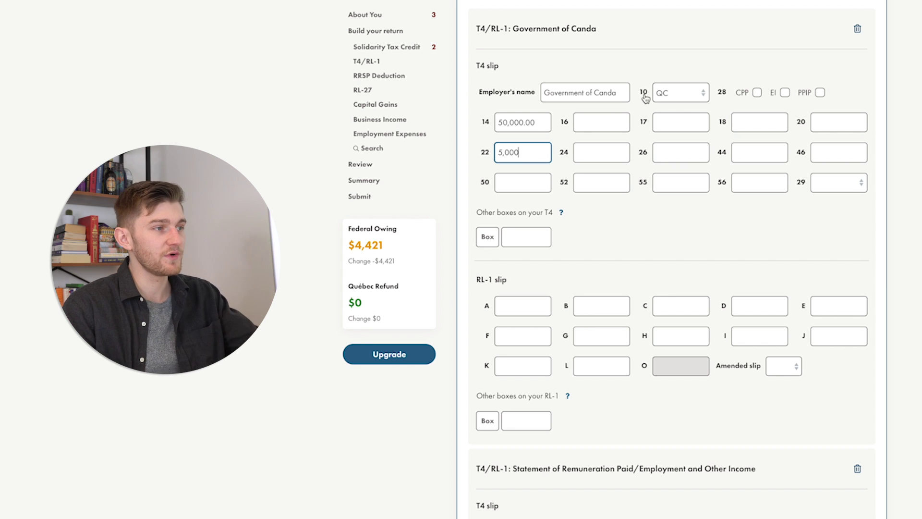
left_click(855, 178)
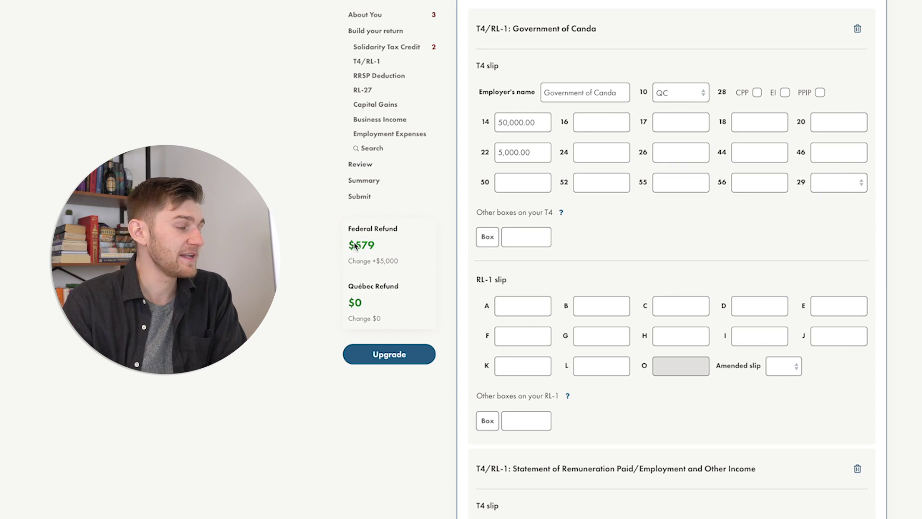
scroll(355, 246, "up", 1)
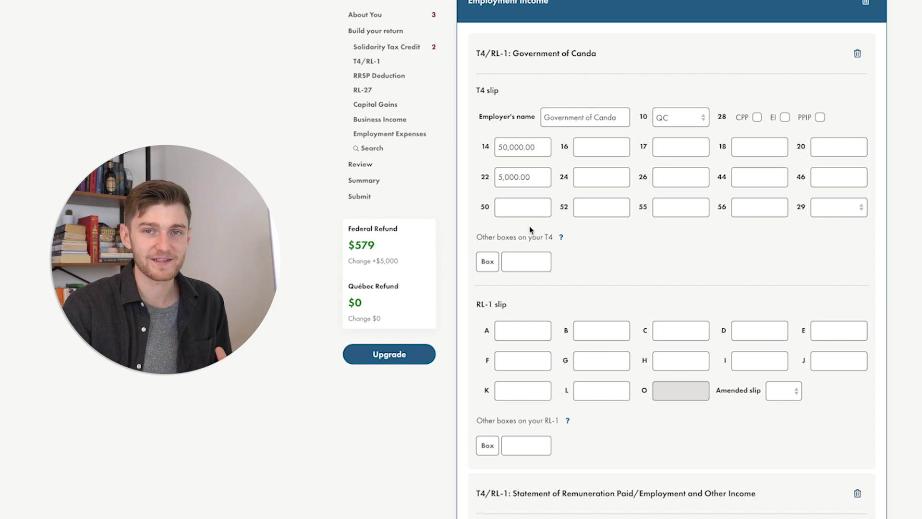
left_click(684, 123)
Step: Keep QC as the box 10 province and copy the 50,000.00 box 14 amount into RL-1 box A
left_click(669, 112)
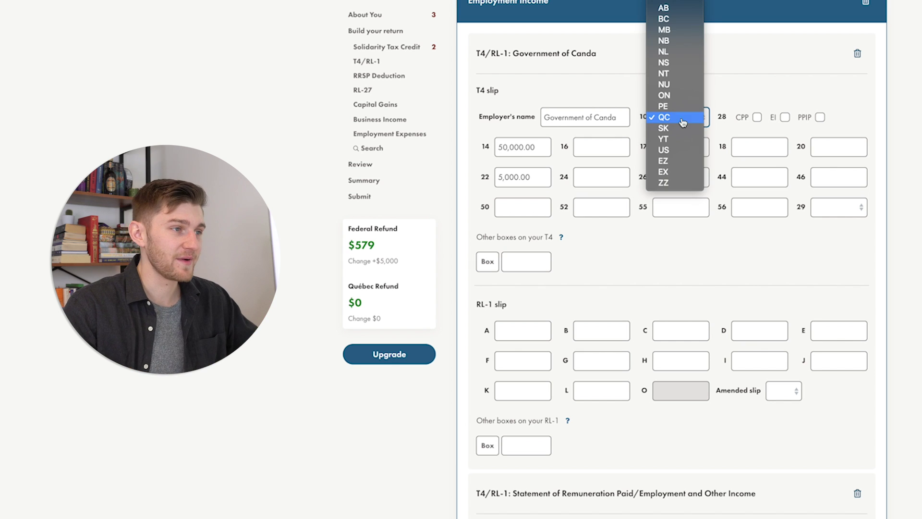
left_click(888, 260)
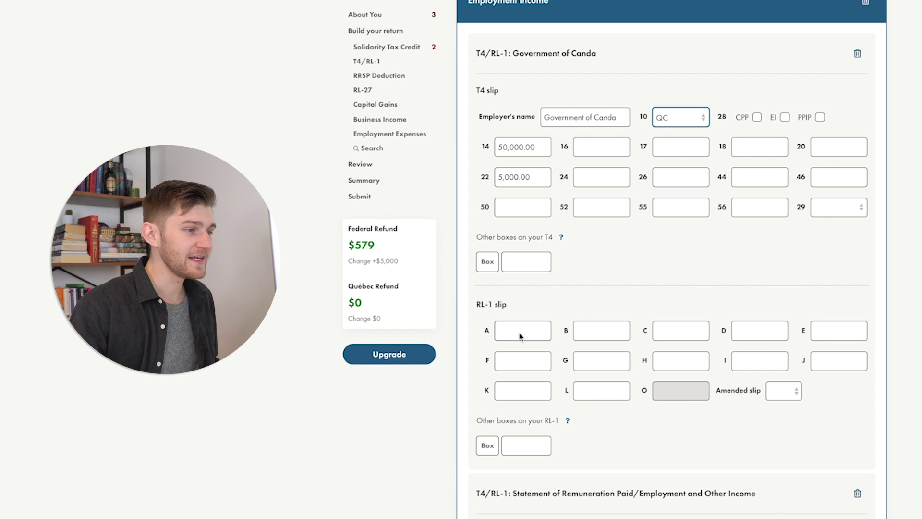
left_click(517, 336)
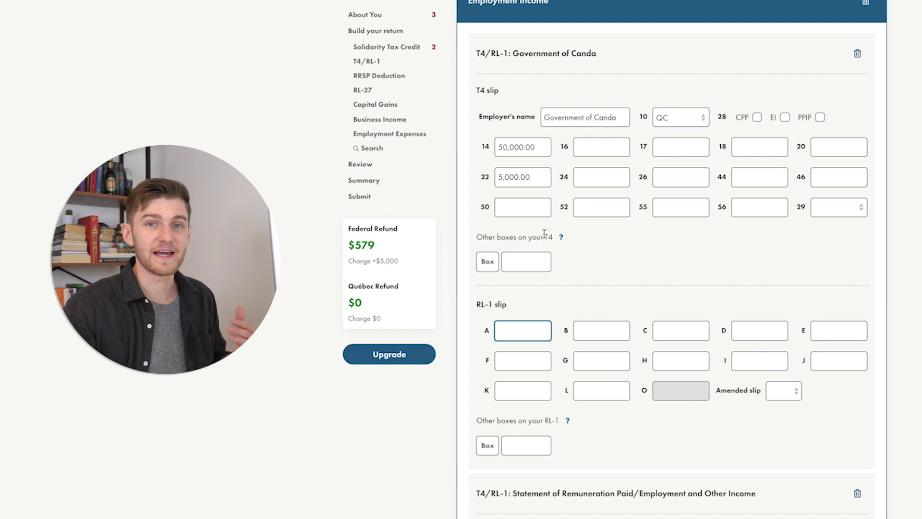
double_click(539, 150)
key("ctrl+c")
left_click(513, 331)
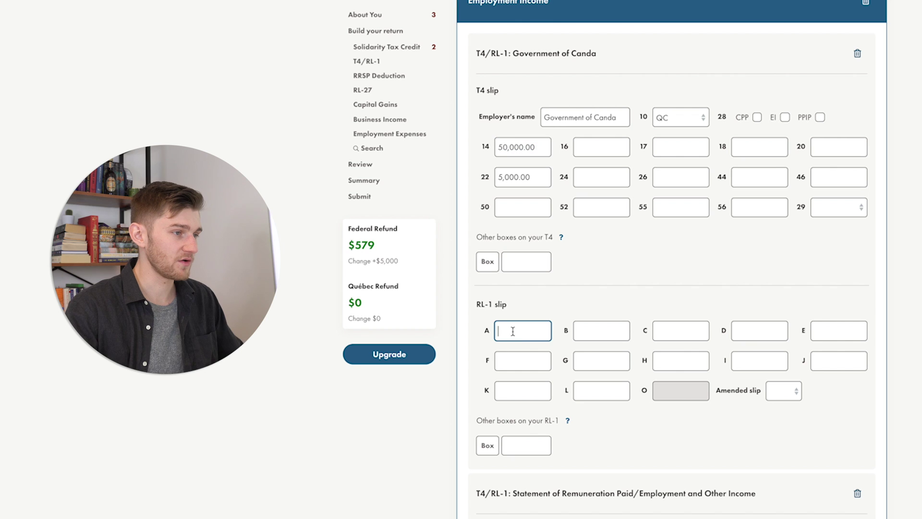
key("ctrl+v")
left_click(916, 306)
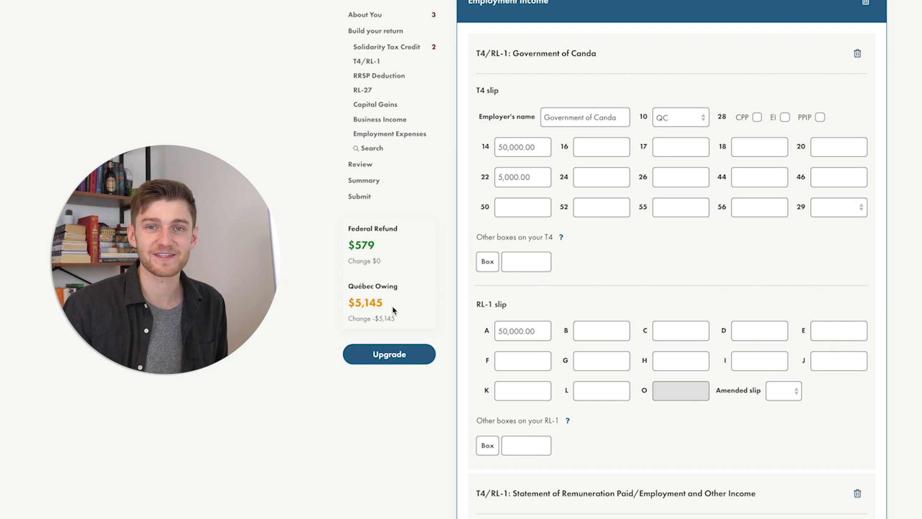
scroll(665, 204, "up", 1)
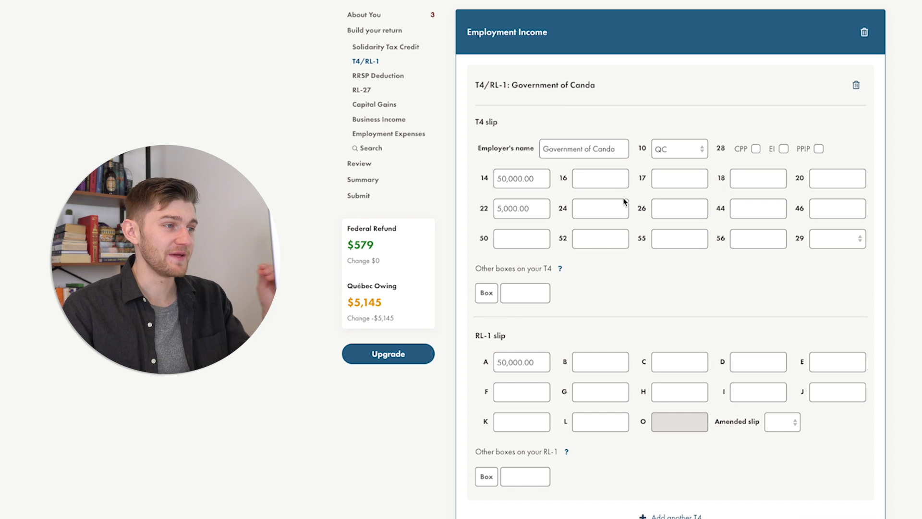
Step: Answer 'Yes, my HBP' and enter 5,134.00 as the HBP statement balance
scroll(615, 192, "down", 2)
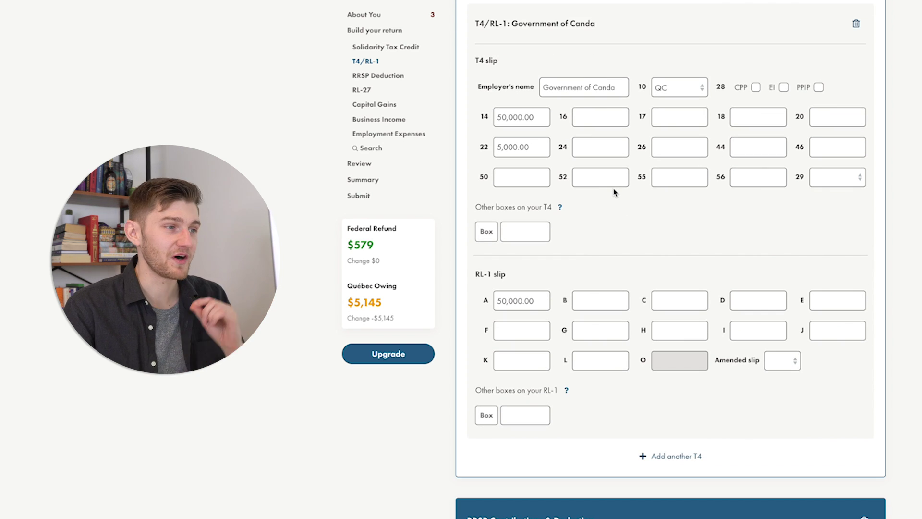
scroll(614, 192, "down", 5)
scroll(613, 189, "down", 4)
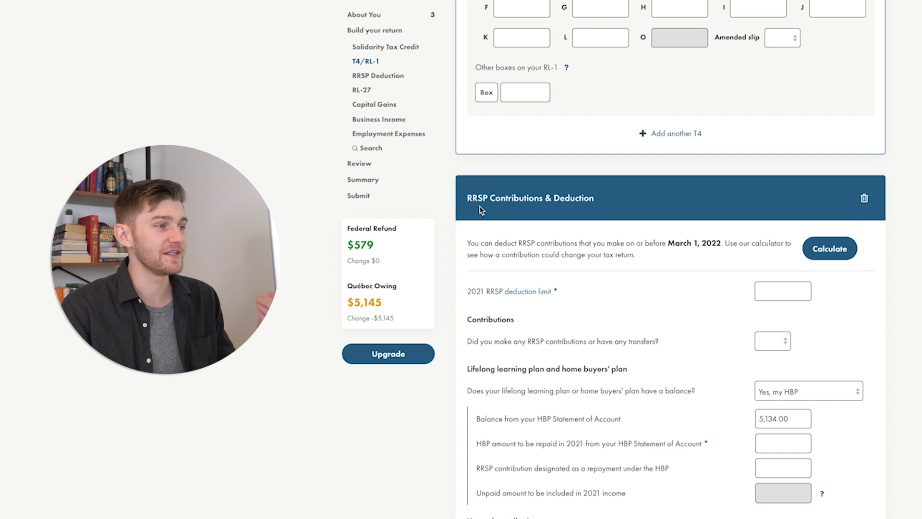
scroll(500, 192, "down", 2)
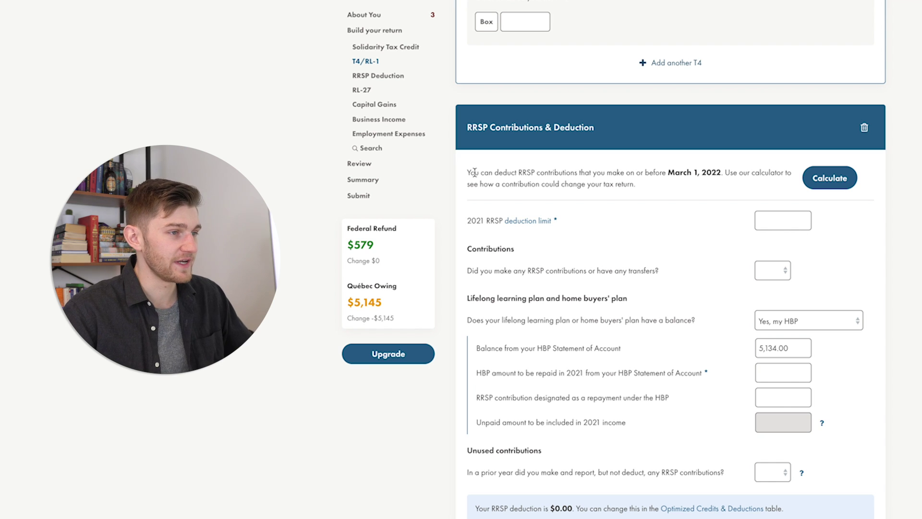
left_click_drag(475, 171, 615, 175)
left_click(623, 178)
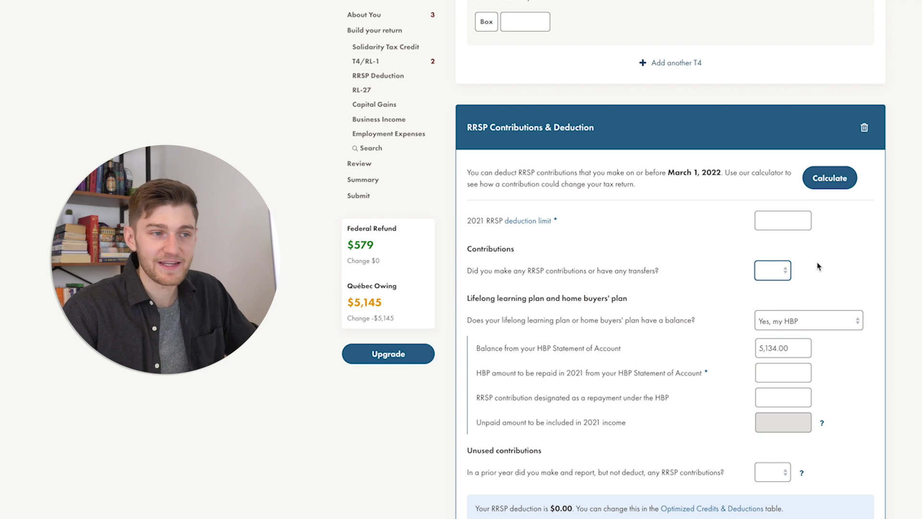
Step: Report a 6,000.00 RRSP contribution of type 'Your RRSP: January 1 - March 1, 2022'
left_click(784, 272)
left_click(766, 283)
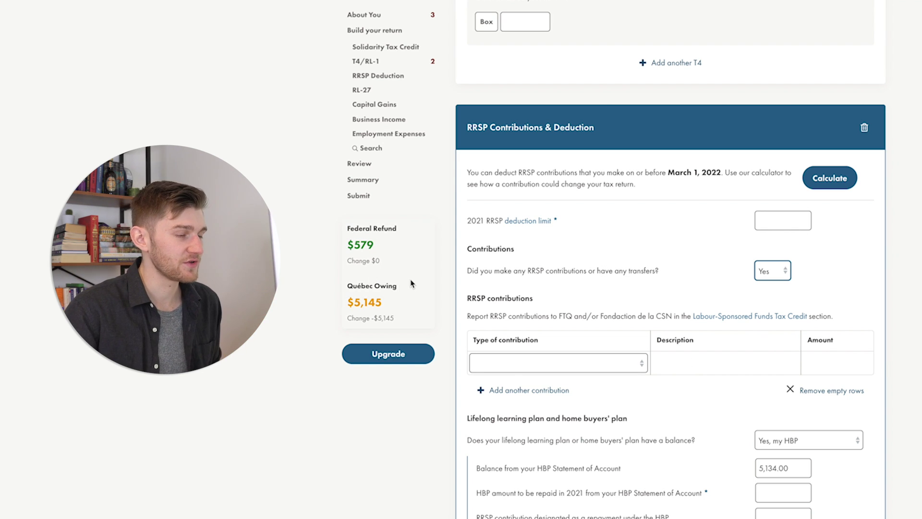
left_click(617, 367)
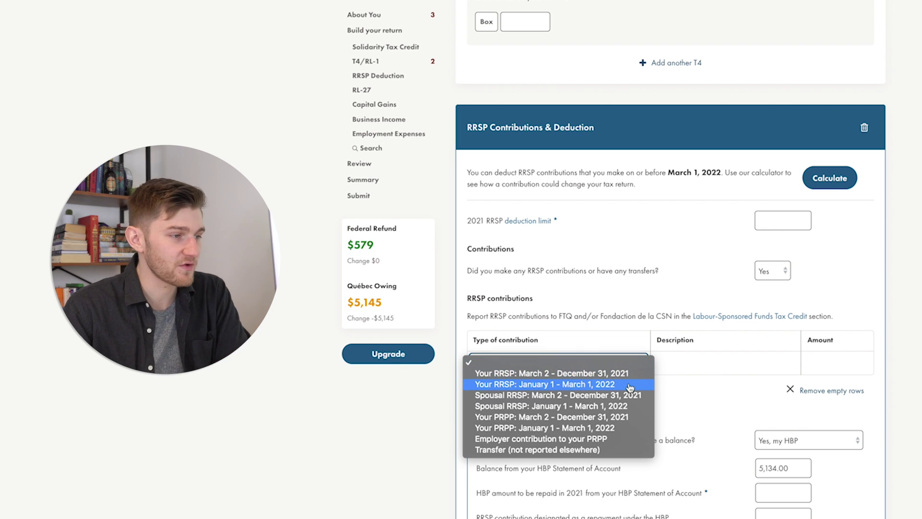
left_click(629, 385)
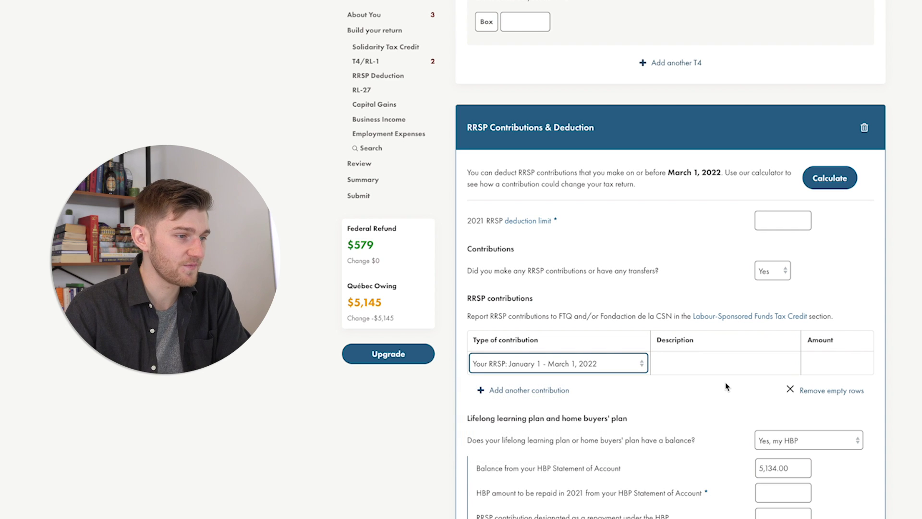
left_click(814, 361)
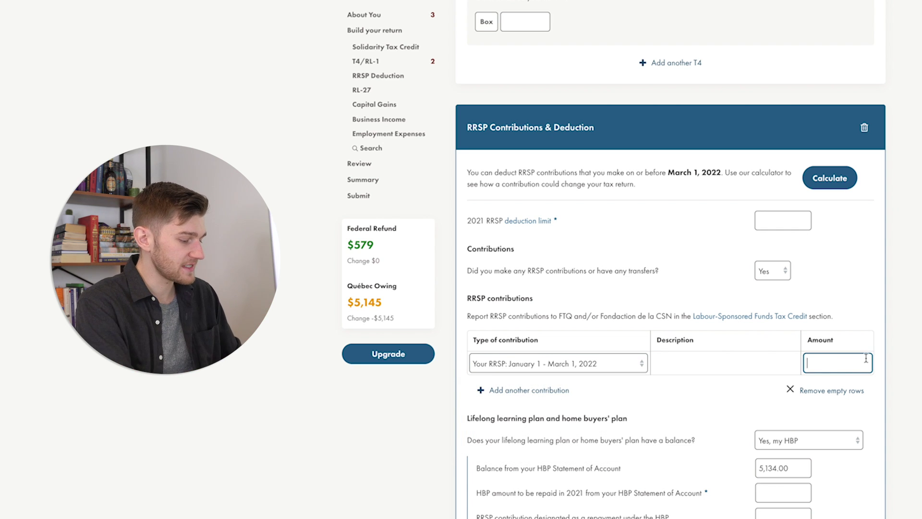
type("6000")
key("Tab")
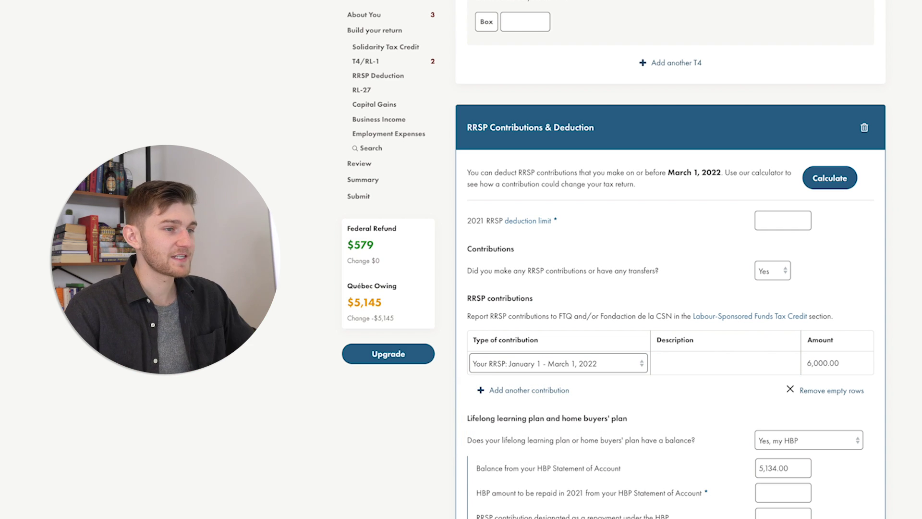
Step: Enter 10,000.00 as the 2021 RRSP deduction limit
left_click(777, 222)
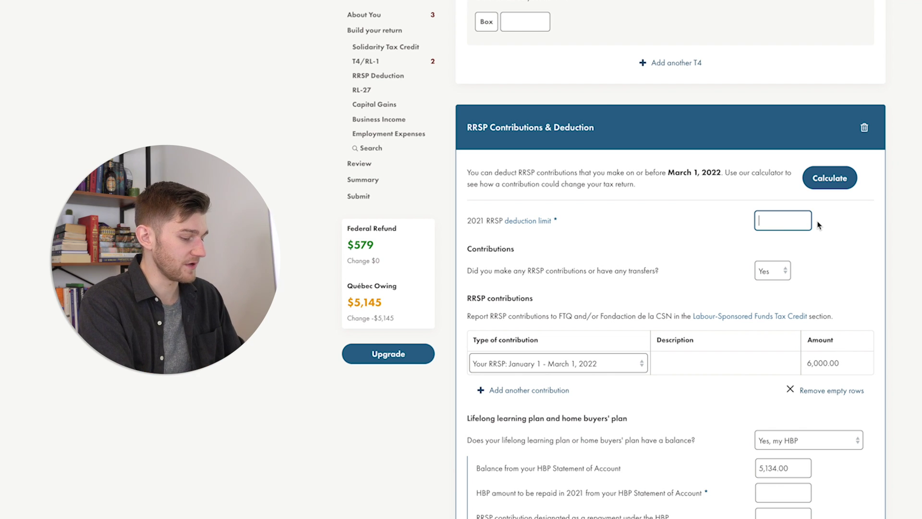
type("10,000.0")
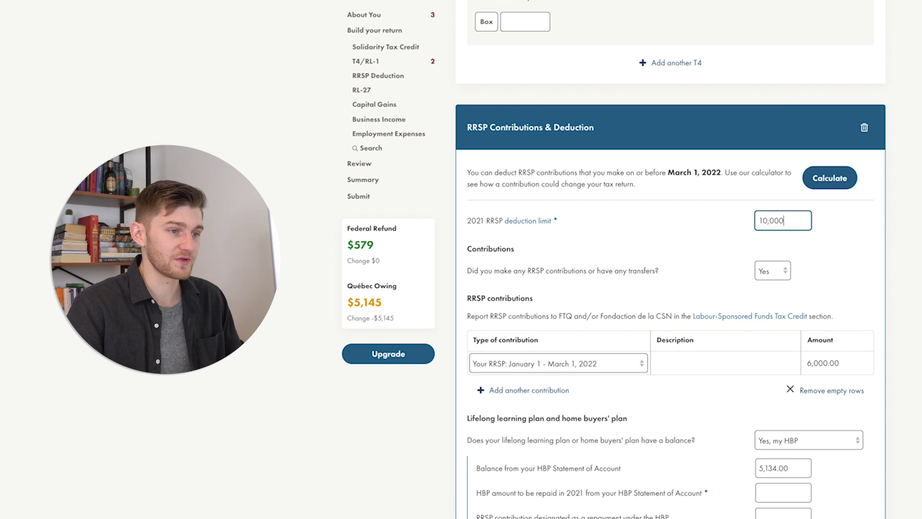
key("Tab")
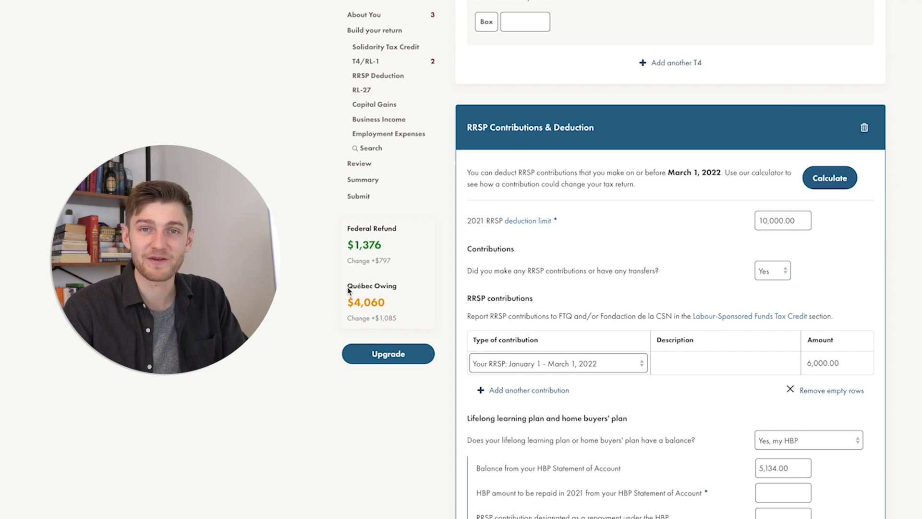
scroll(751, 250, "down", 3)
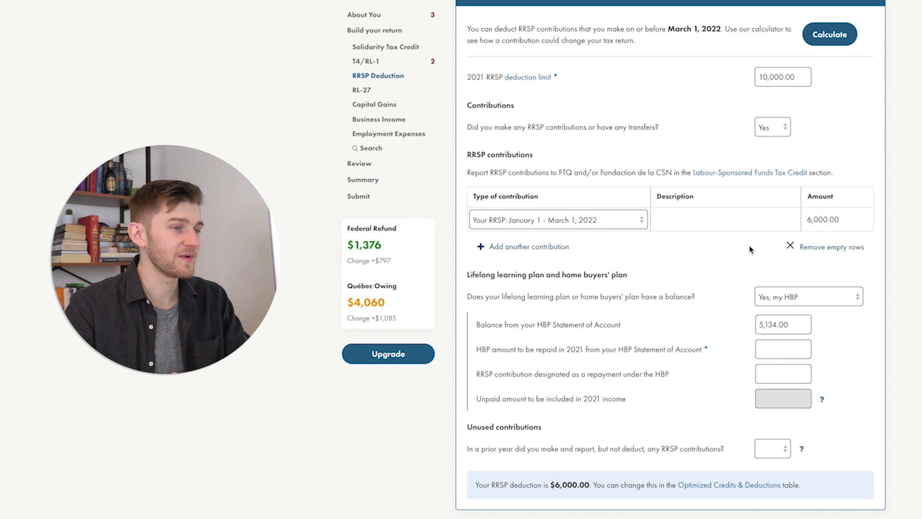
Step: Delete the empty Government Payments RL-27 section and confirm the removal
scroll(797, 247, "down", 5)
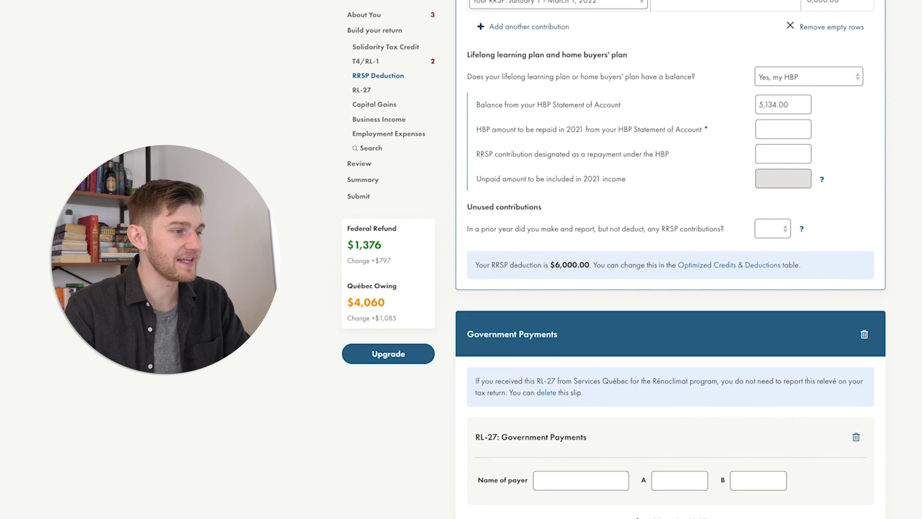
scroll(671, 259, "down", 3)
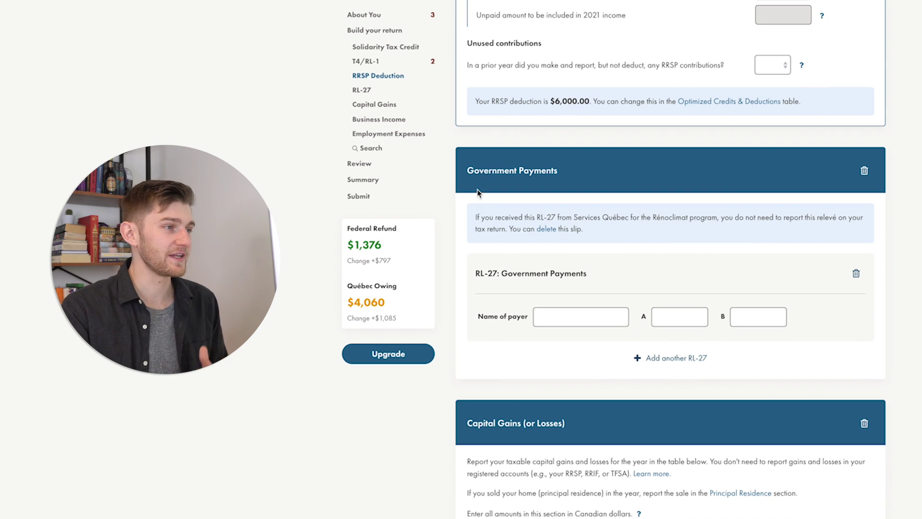
scroll(642, 212, "up", 1)
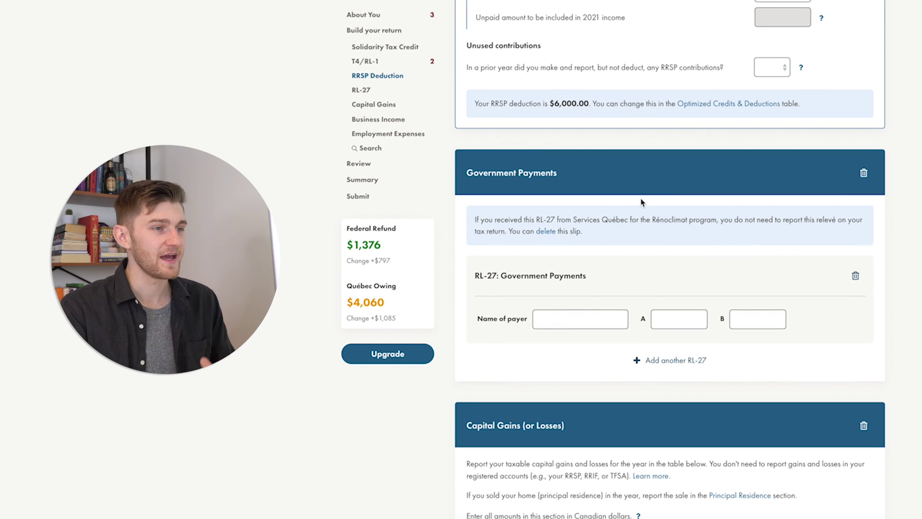
left_click(864, 174)
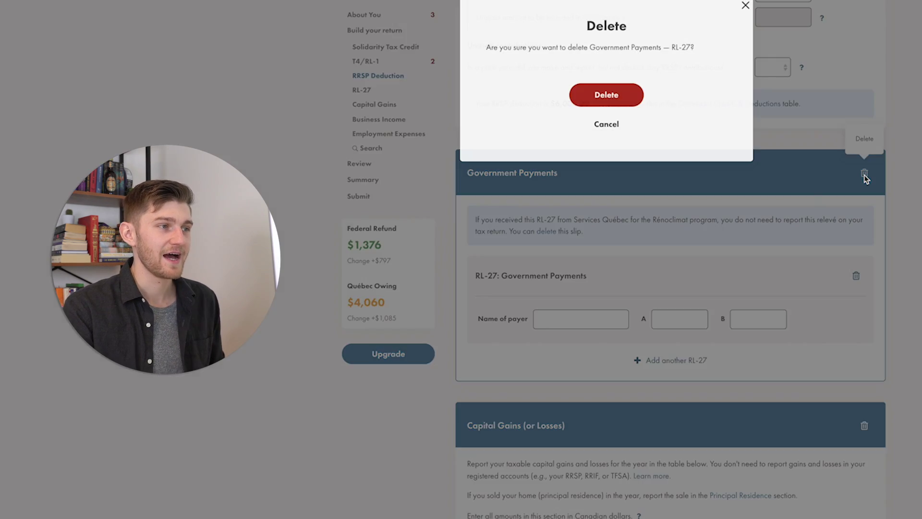
left_click(630, 95)
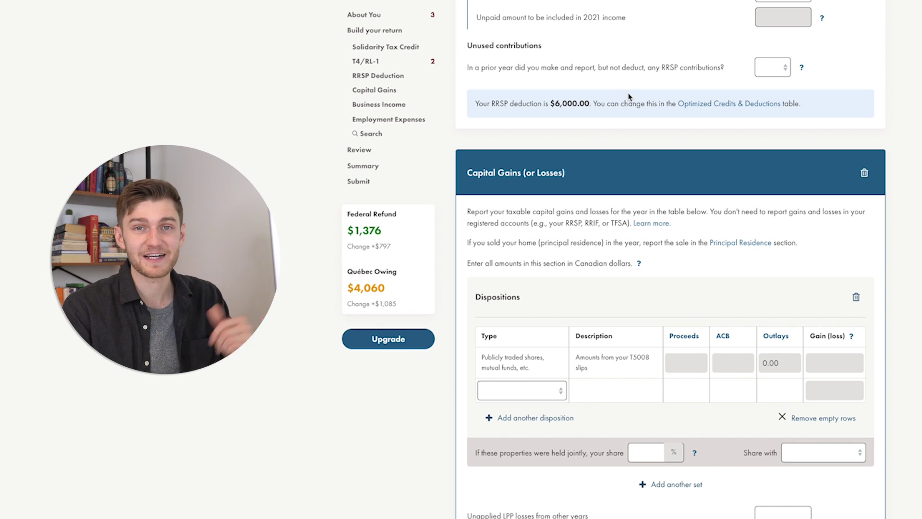
Step: Set the disposition type to Publicly traded shares with 9,000.00 proceeds
scroll(718, 139, "down", 2)
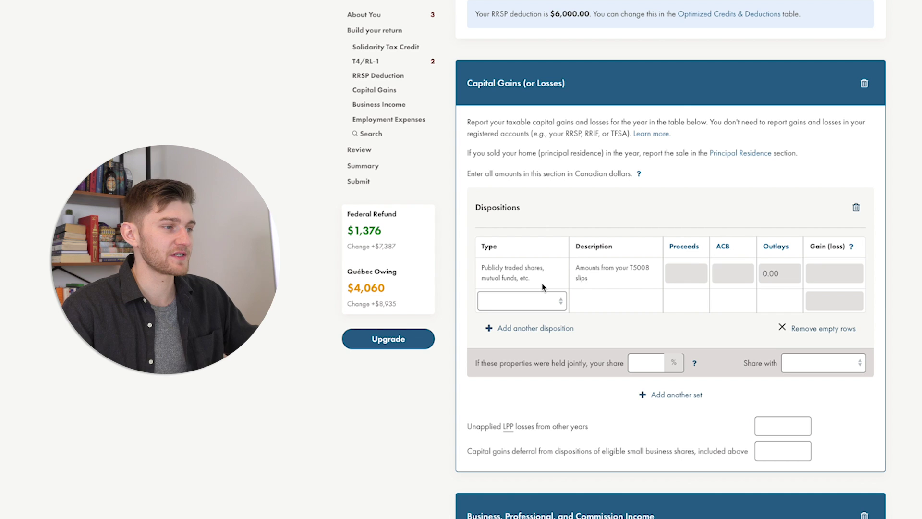
left_click(541, 303)
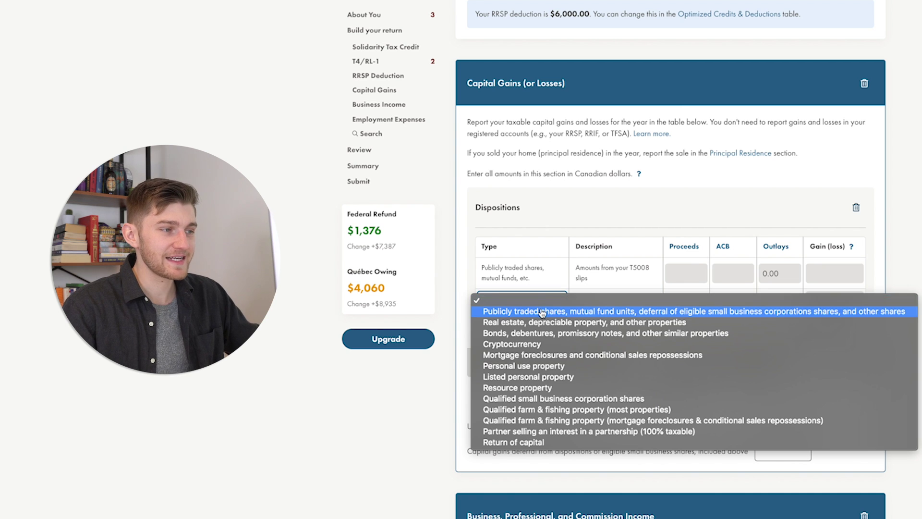
left_click(657, 314)
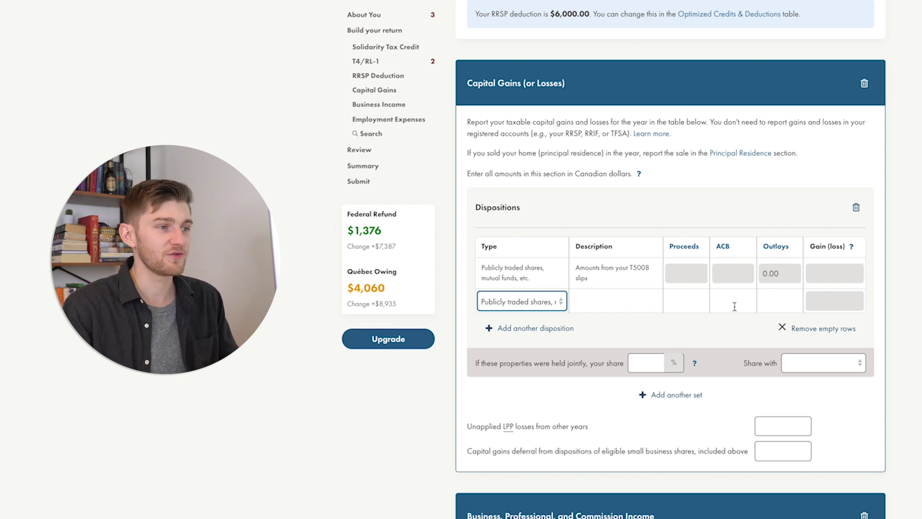
left_click(678, 300)
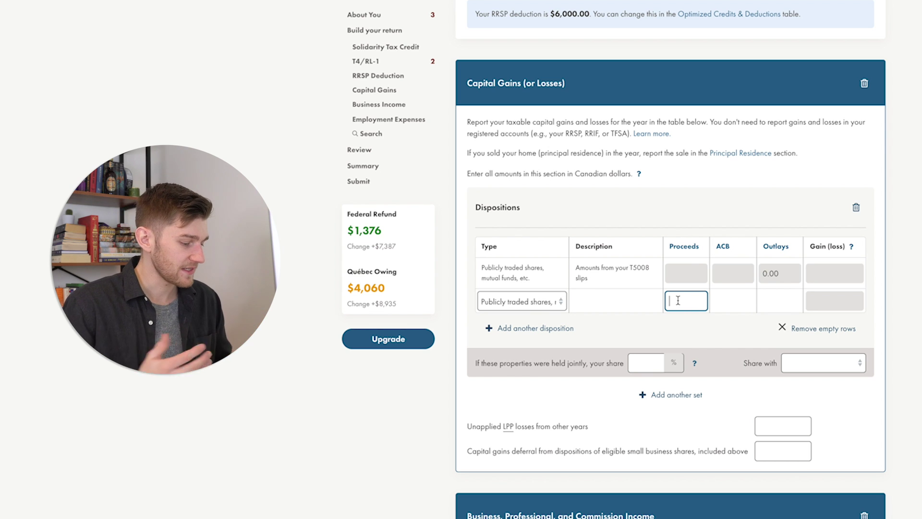
type("9,000")
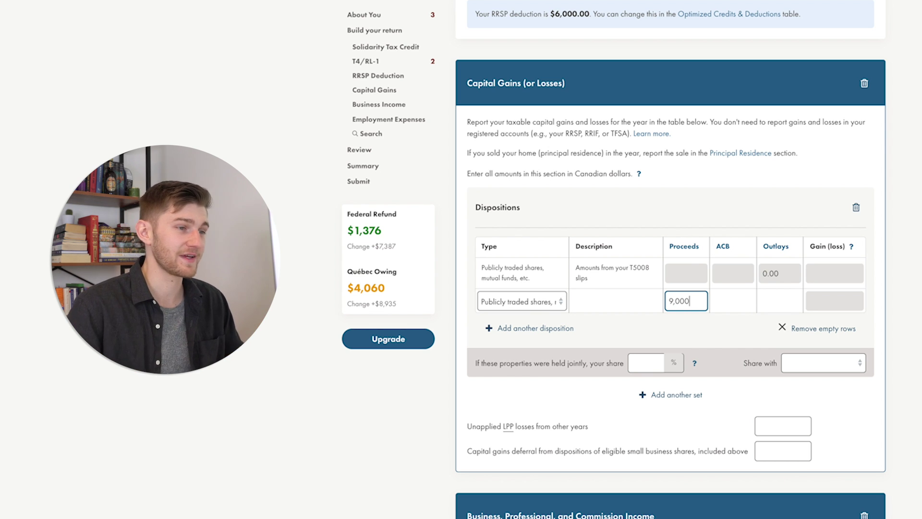
left_click(838, 272)
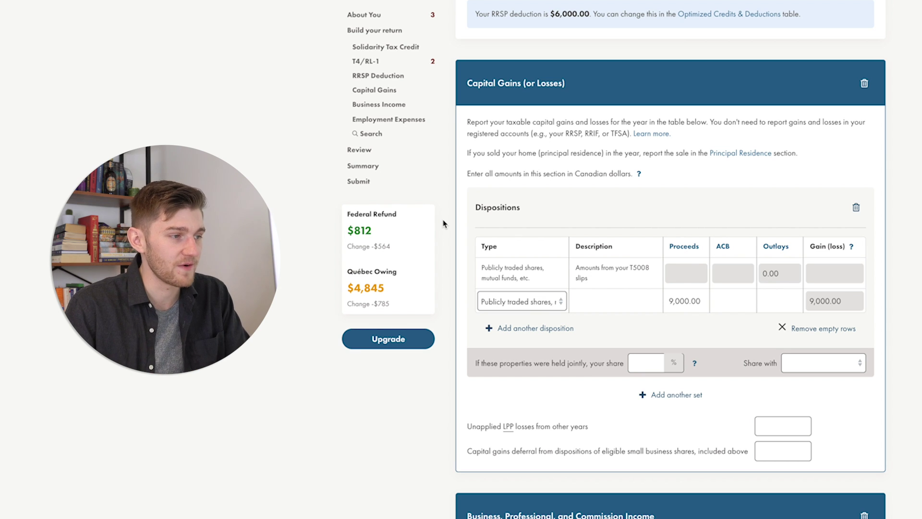
Step: Add two more empty disposition rows, leaving the new row's type unchosen
left_click(538, 330)
left_click(536, 354)
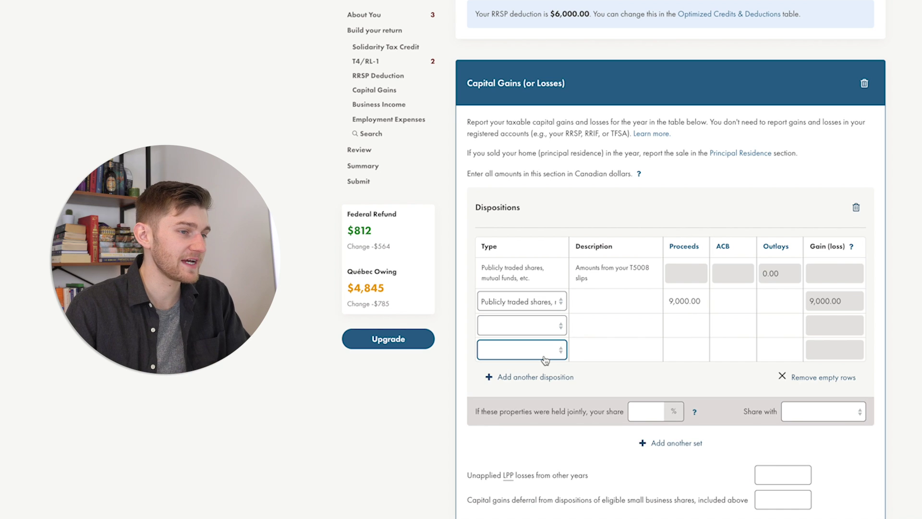
left_click(552, 333)
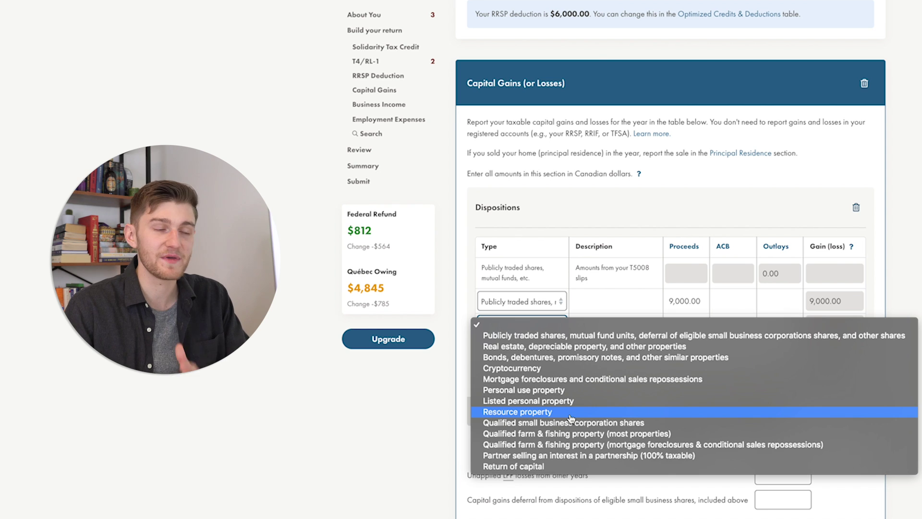
key("Escape")
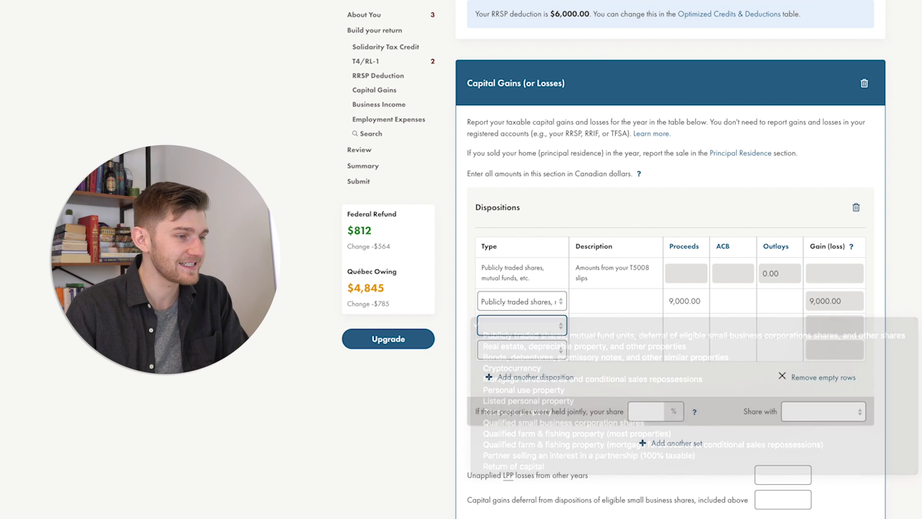
scroll(843, 338, "down", 10)
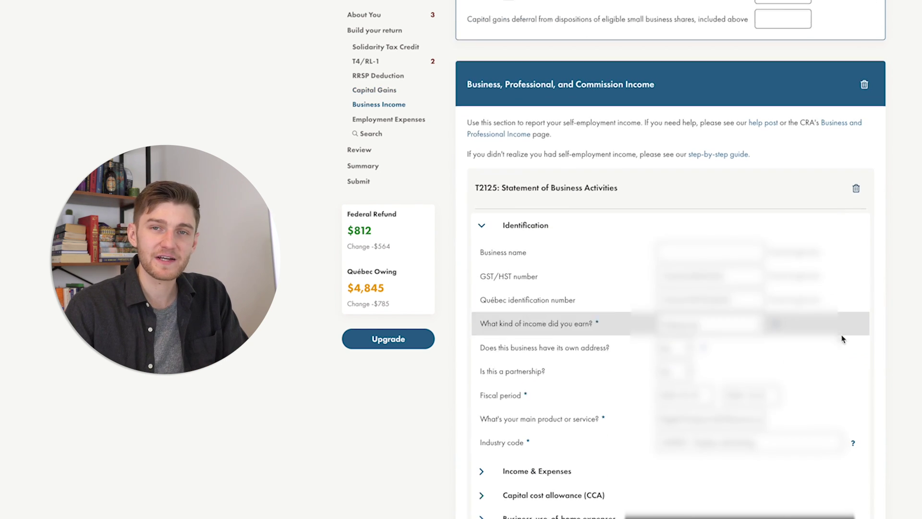
Step: Expand the T2125 Income & Expenses part and go through its income and expense lines
scroll(843, 338, "down", 1)
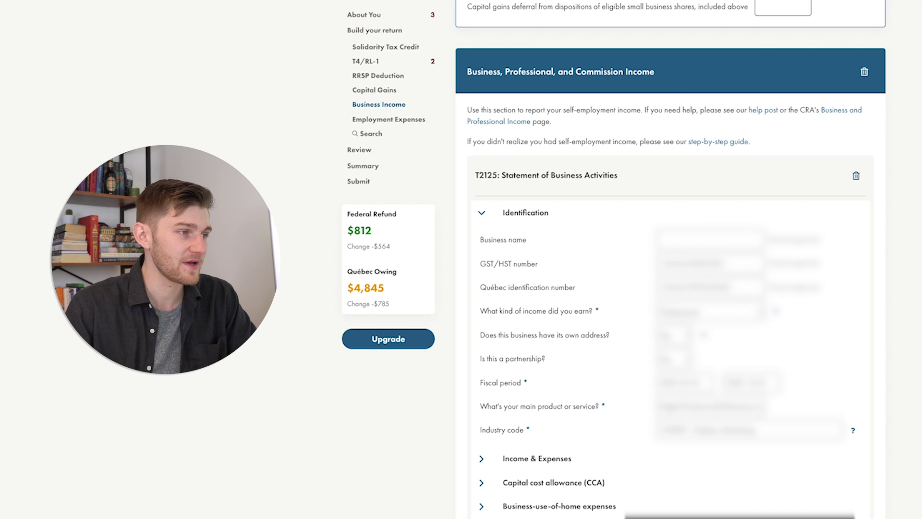
scroll(852, 428, "down", 3)
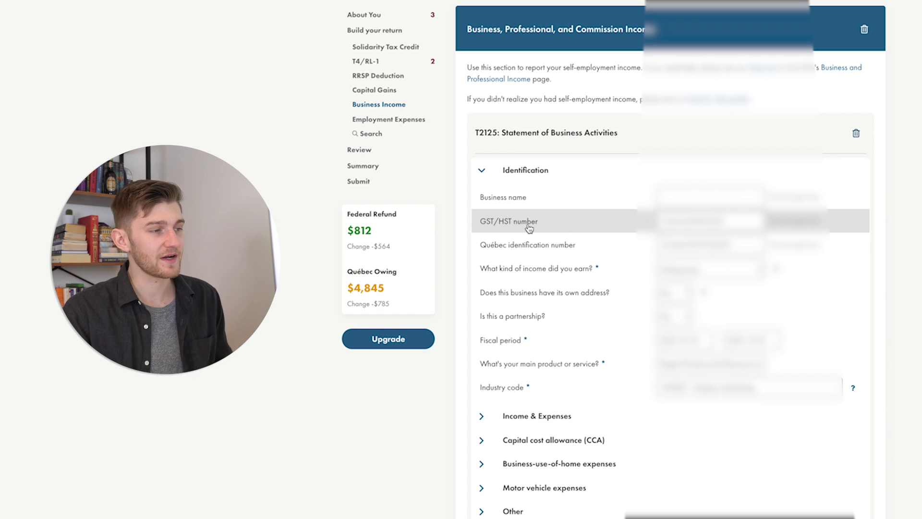
left_click(482, 416)
scroll(578, 396, "down", 3)
scroll(578, 397, "down", 10)
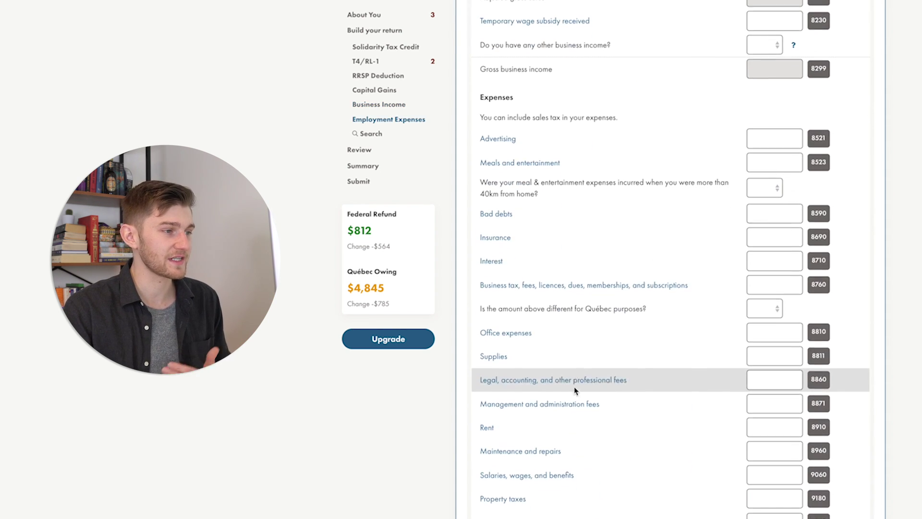
scroll(707, 230, "down", 4)
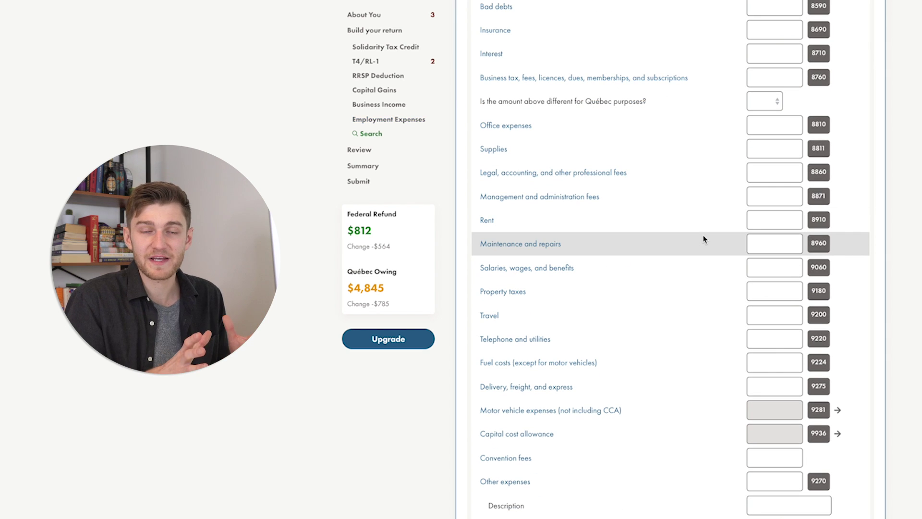
scroll(677, 308, "up", 5)
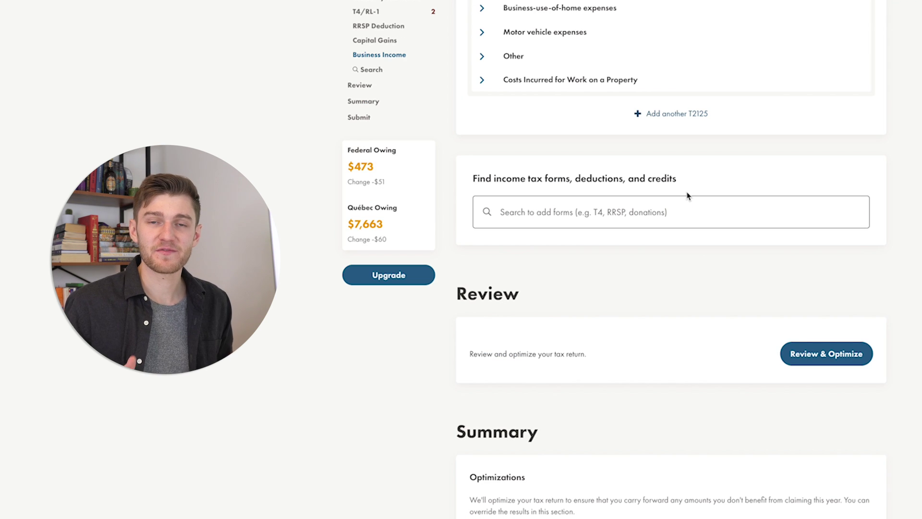
left_click(640, 215)
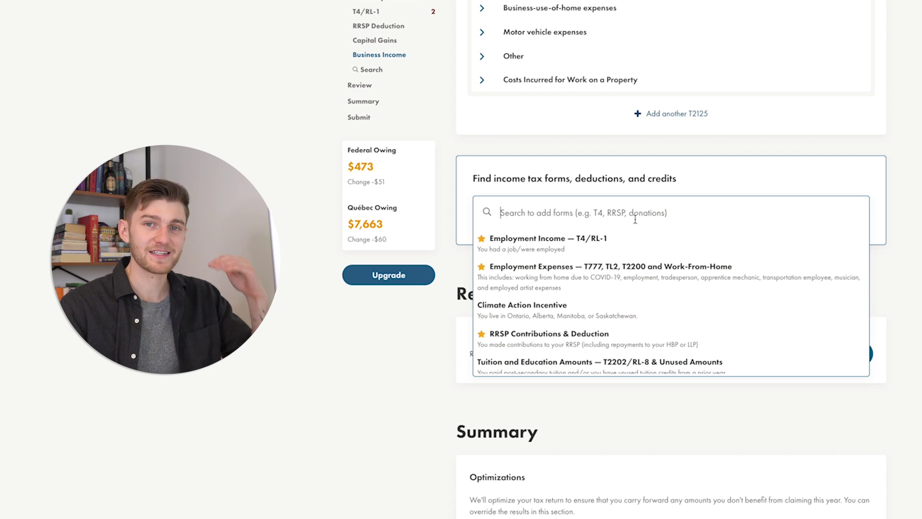
scroll(651, 234, "down", 1)
scroll(651, 233, "up", 1)
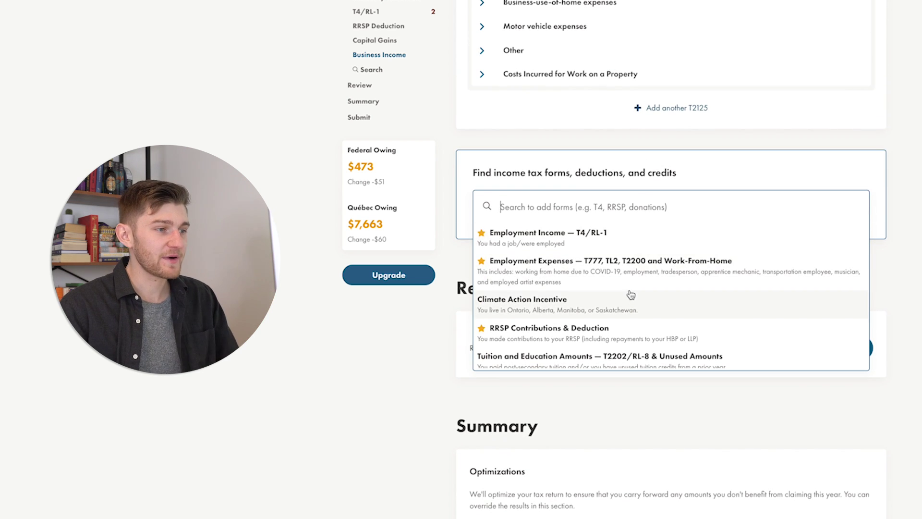
scroll(631, 293, "down", 1)
scroll(633, 291, "down", 1)
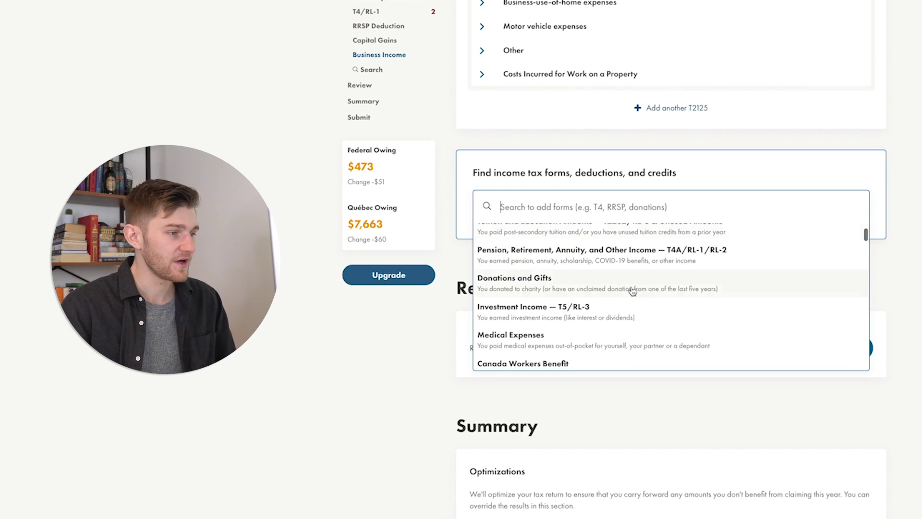
scroll(632, 291, "down", 1)
scroll(632, 291, "down", 2)
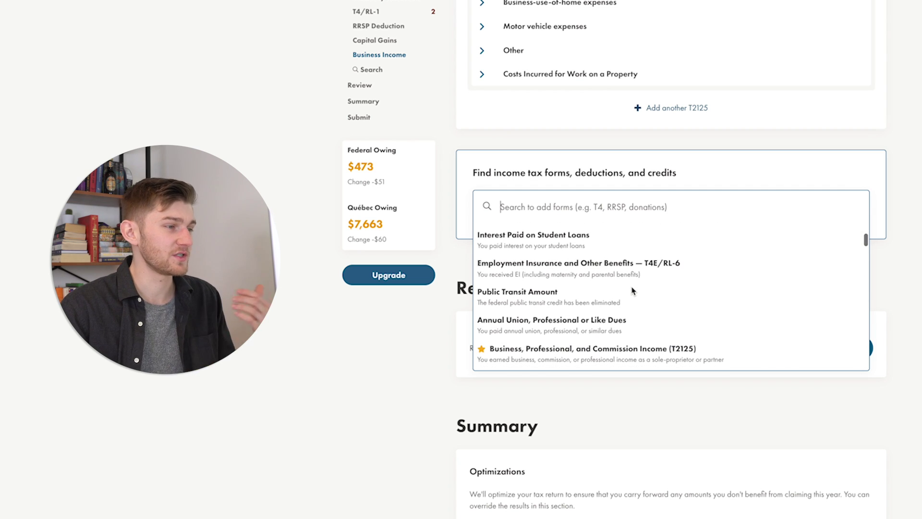
scroll(601, 232, "up", 1)
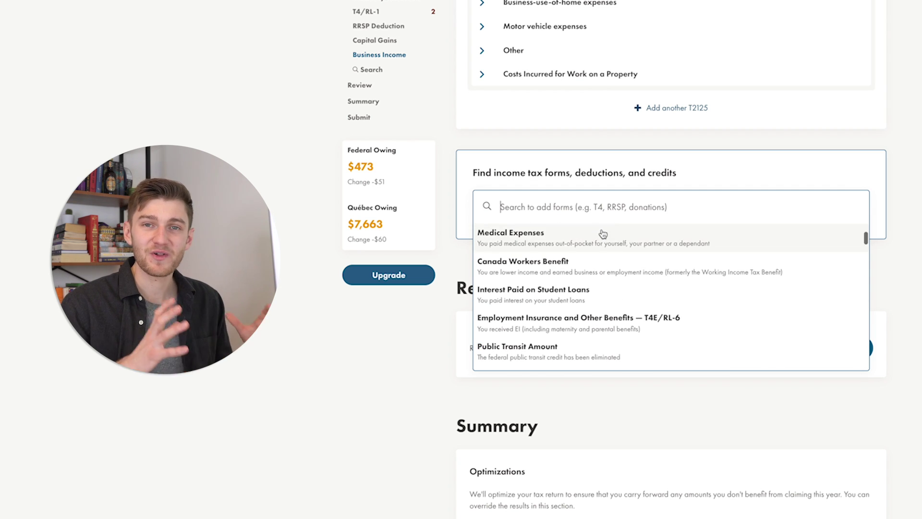
scroll(604, 262, "down", 2)
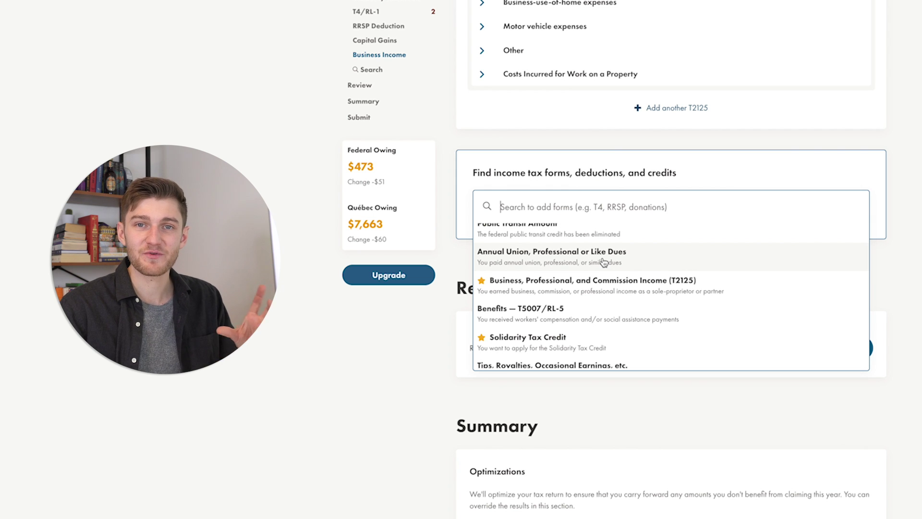
scroll(604, 262, "up", 10)
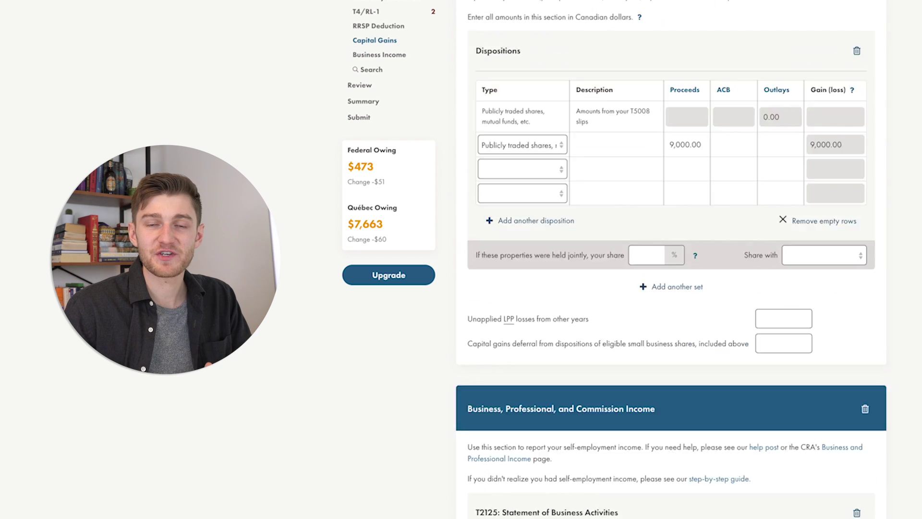
scroll(671, 269, "up", 8)
scroll(671, 268, "up", 12)
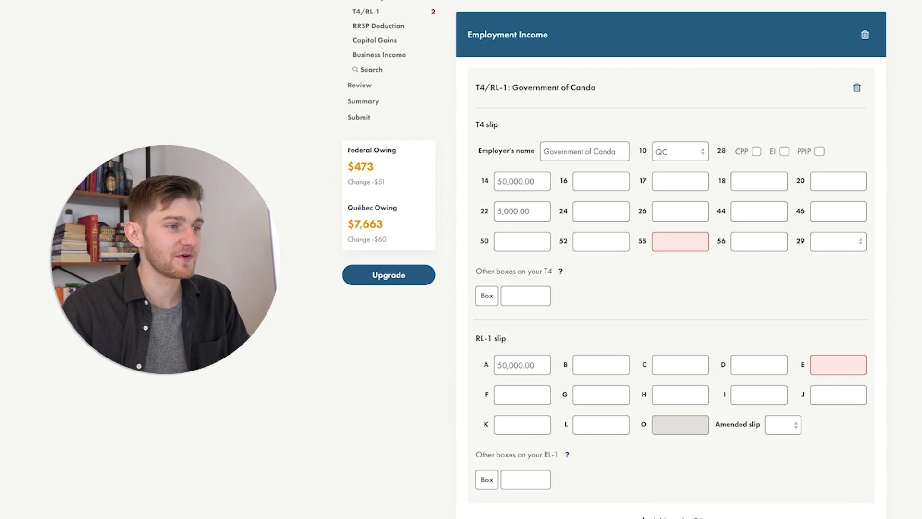
scroll(541, 180, "down", 3)
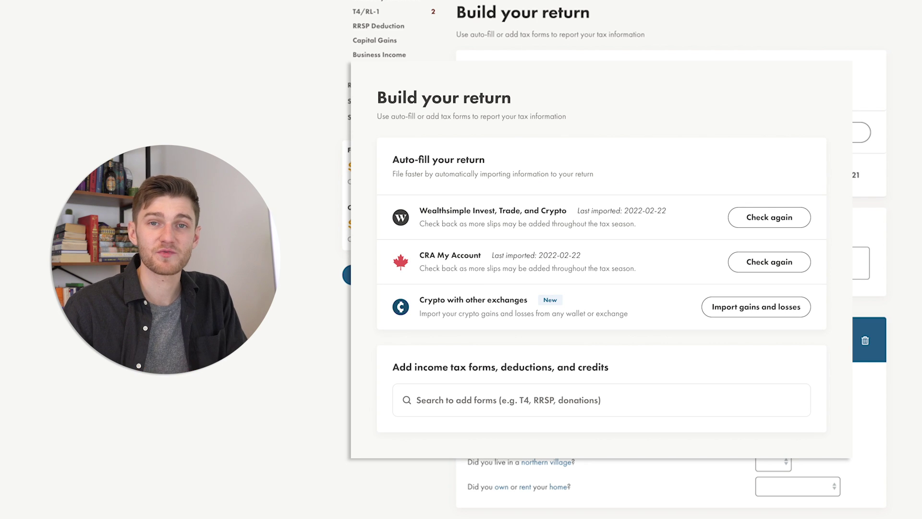
scroll(672, 288, "down", 2)
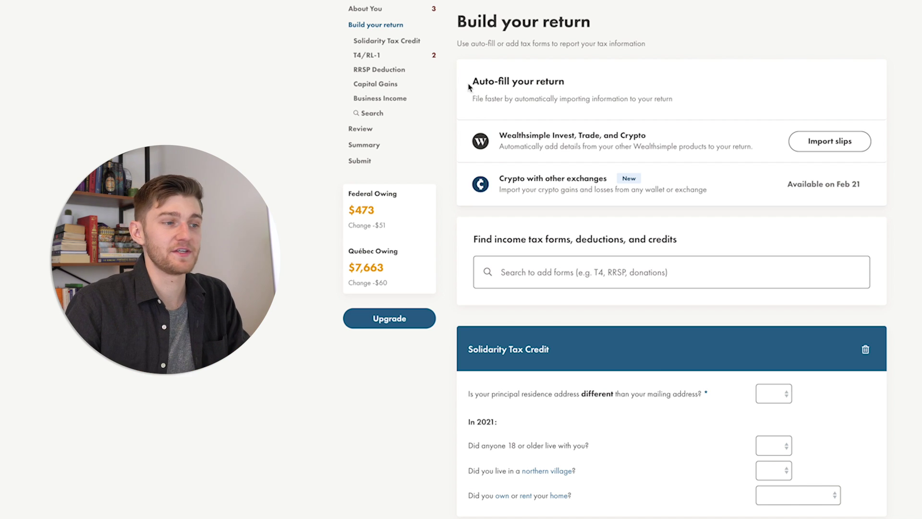
left_click(361, 131)
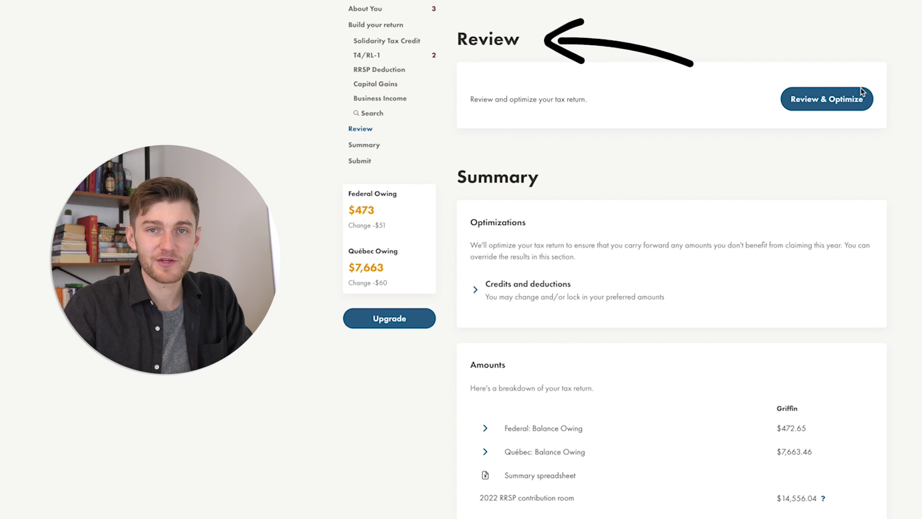
Step: Run Review & Optimize and read through the listed errors, warnings and suggestions
left_click(838, 107)
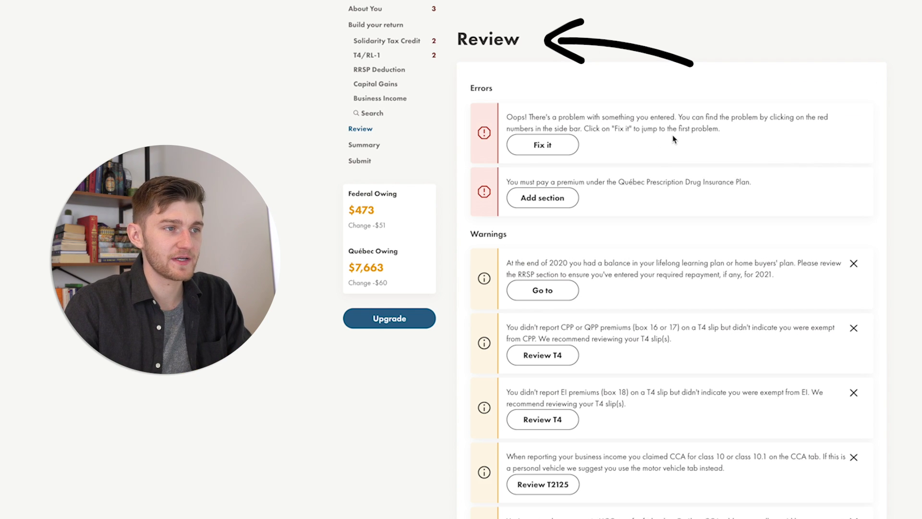
scroll(674, 139, "down", 1)
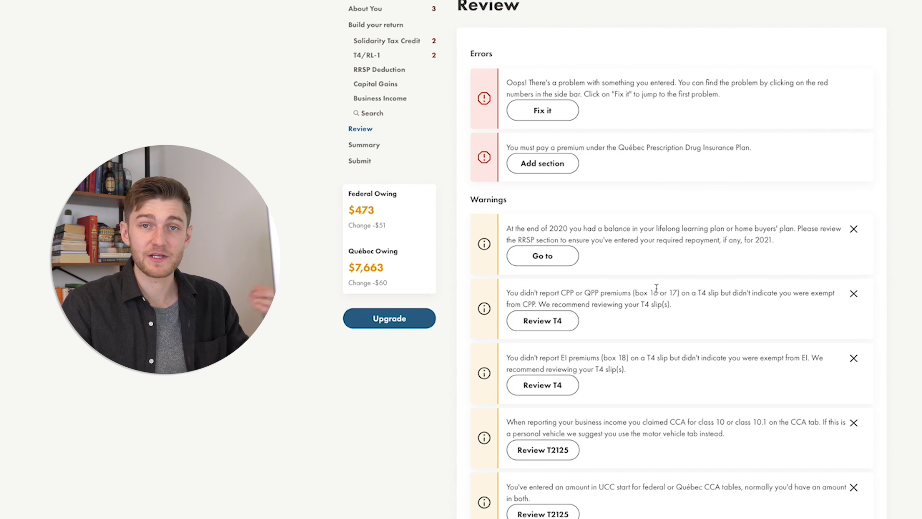
scroll(618, 473, "down", 7)
scroll(619, 471, "down", 1)
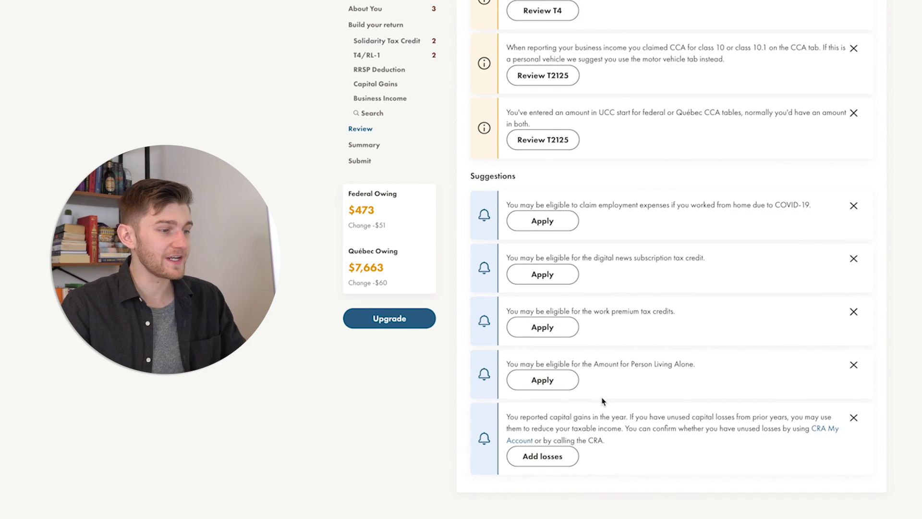
scroll(606, 398, "up", 8)
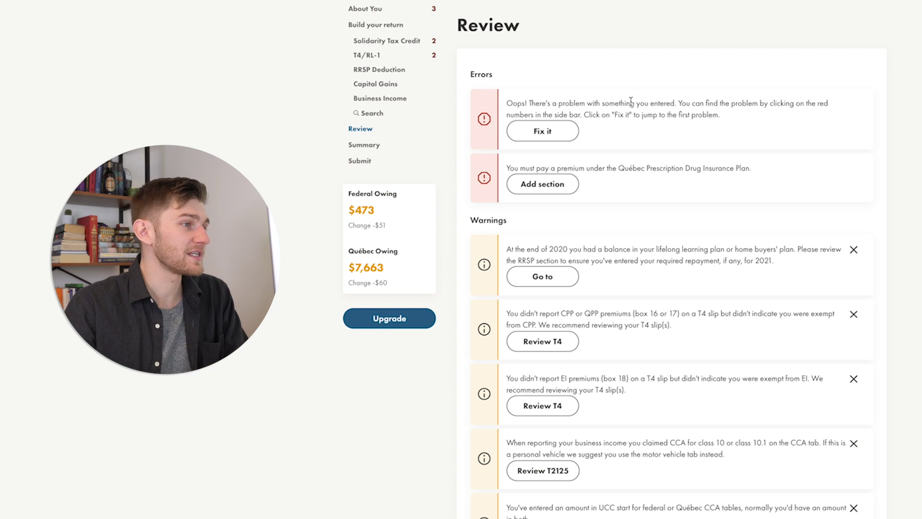
left_click_drag(685, 103, 794, 103)
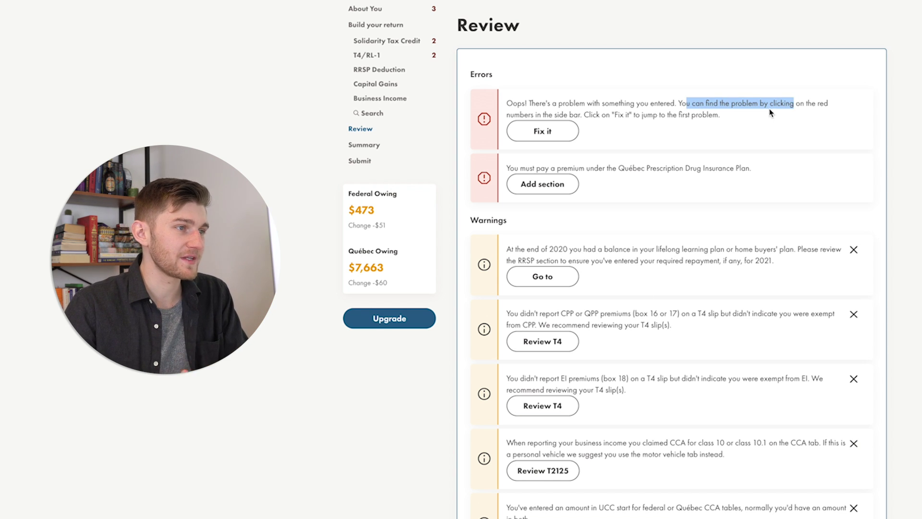
Step: Jump to the first flagged problem, then to the living-alone credit question
left_click(558, 138)
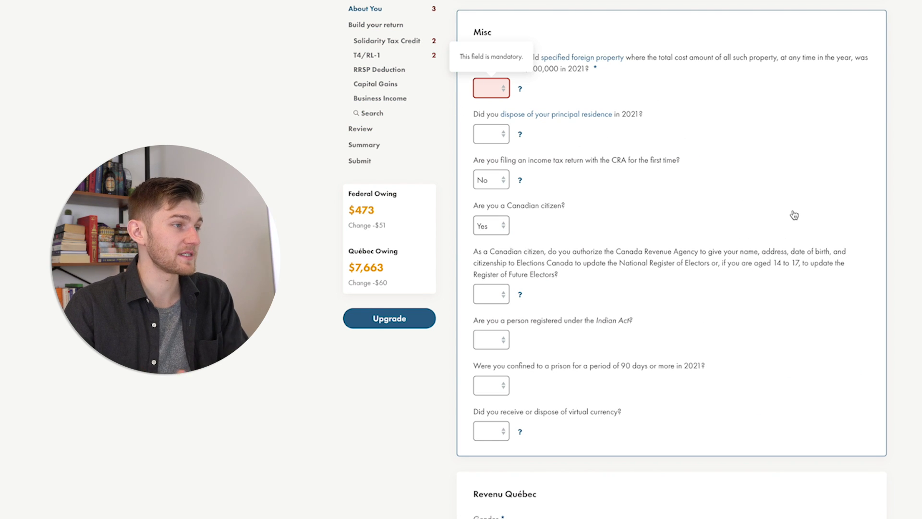
scroll(790, 220, "down", 20)
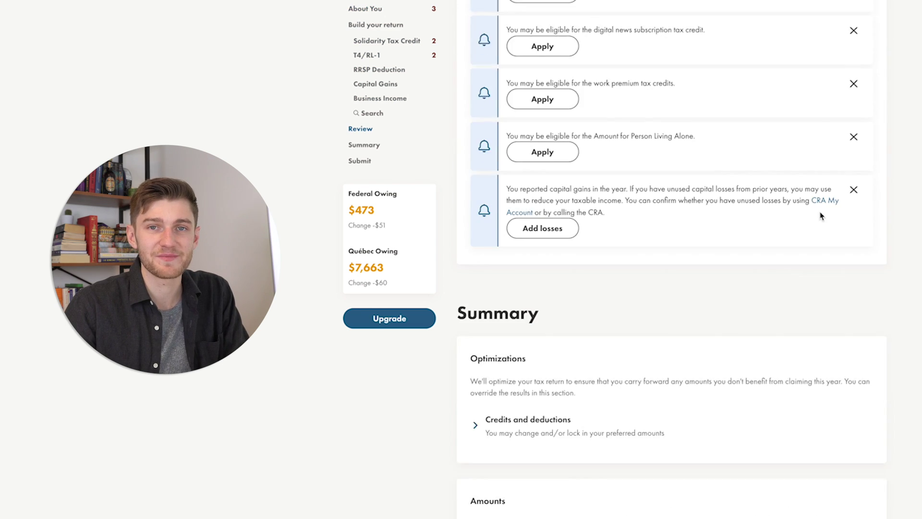
scroll(821, 217, "up", 12)
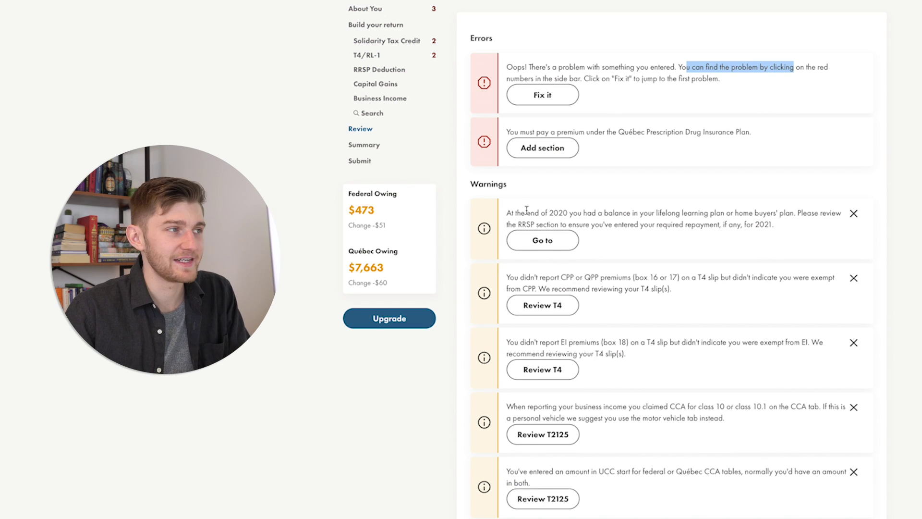
scroll(656, 427, "down", 7)
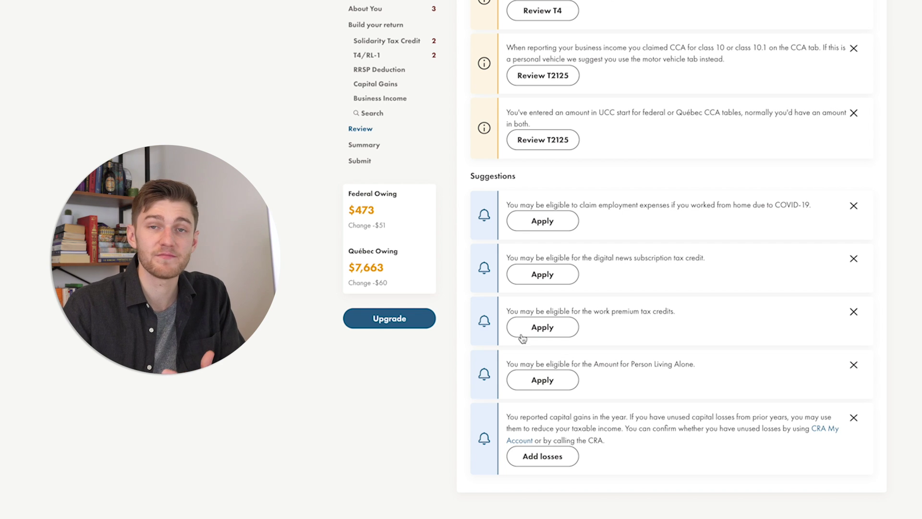
left_click(557, 384)
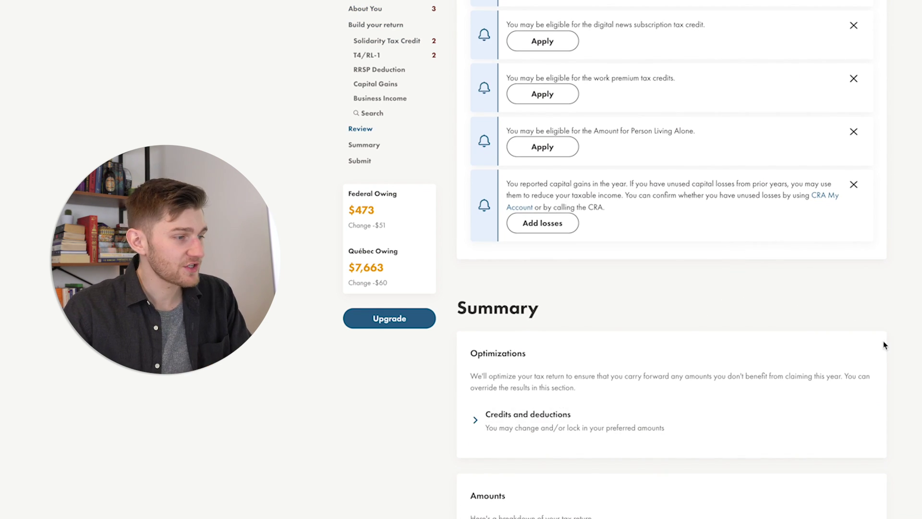
scroll(885, 346, "down", 5)
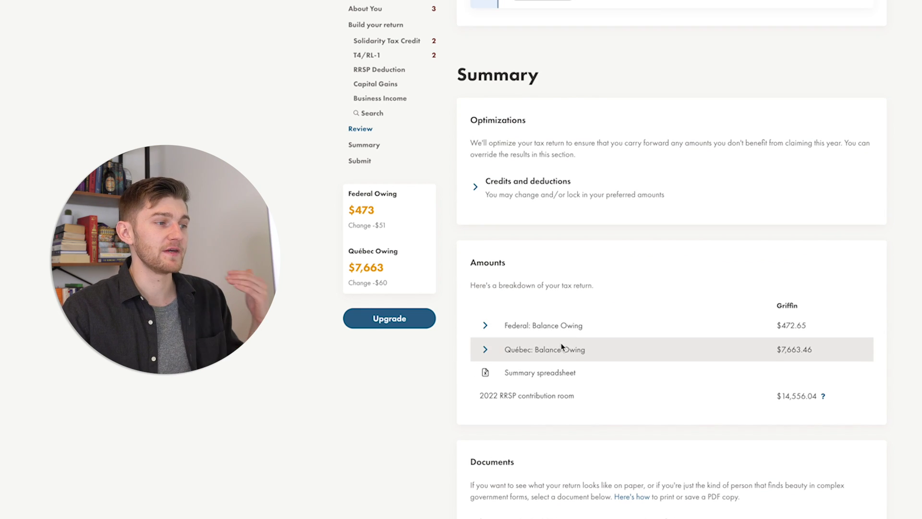
scroll(673, 384, "down", 2)
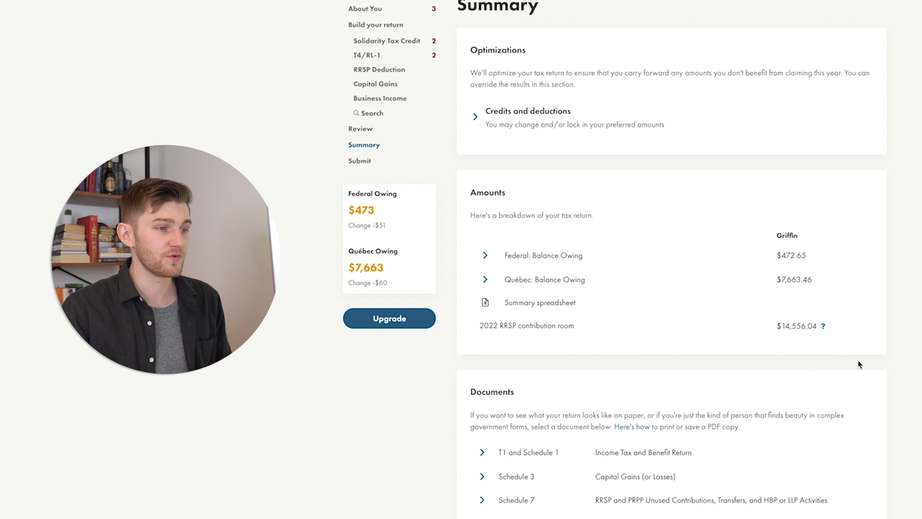
scroll(838, 327, "down", 4)
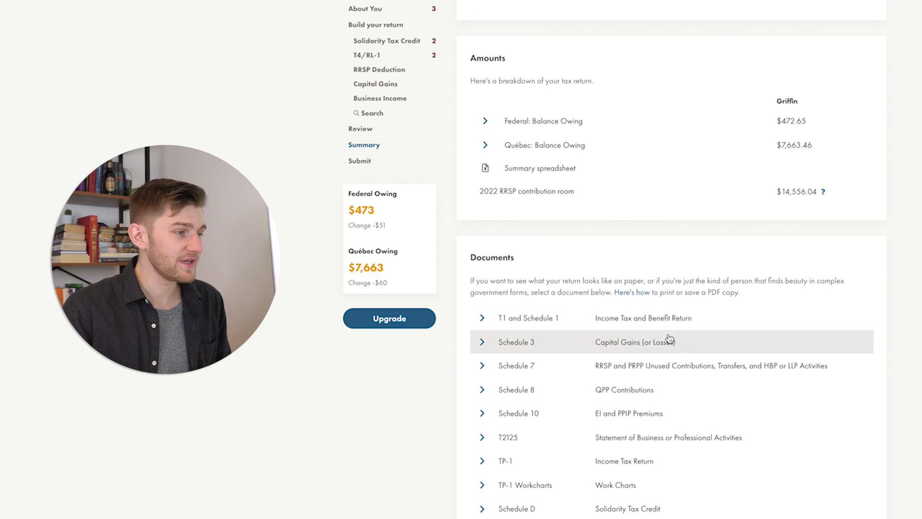
scroll(670, 339, "down", 5)
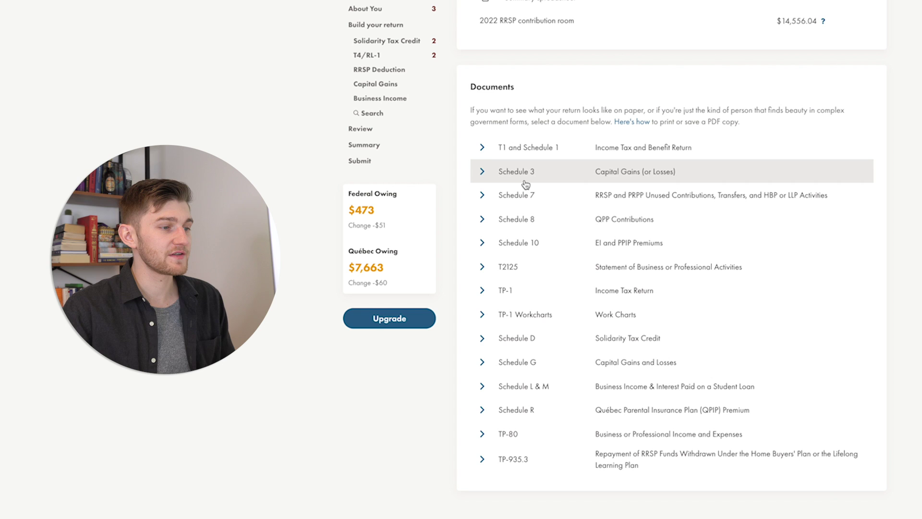
scroll(833, 257, "down", 1)
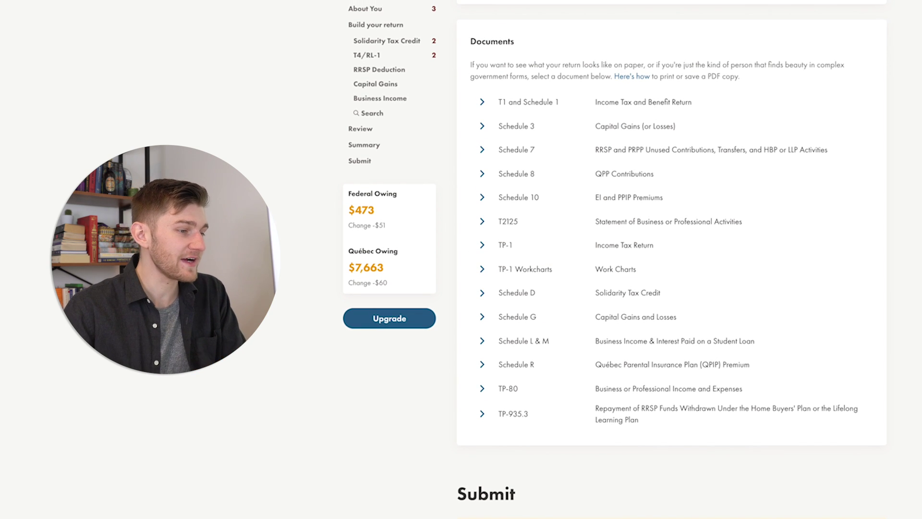
scroll(728, 481, "down", 2)
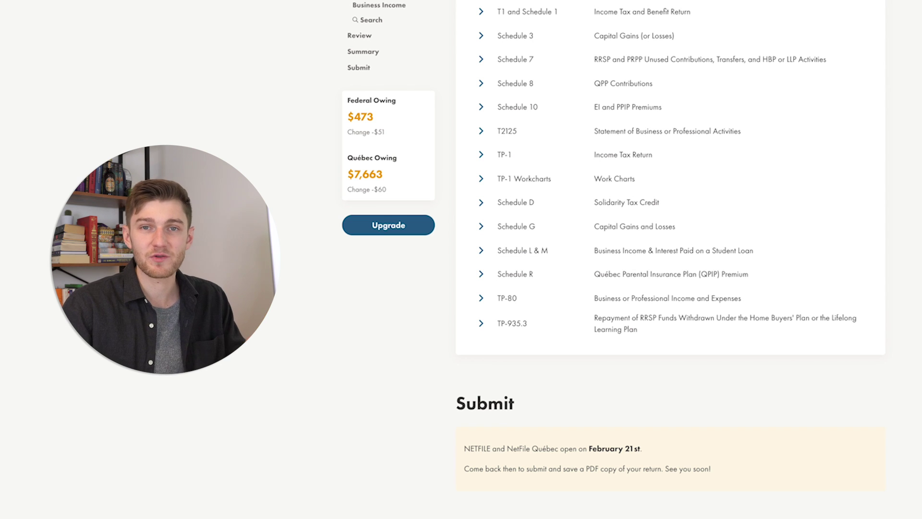
Step: Bring up the paid upgrade offer from the sidebar's Upgrade button
left_click(400, 233)
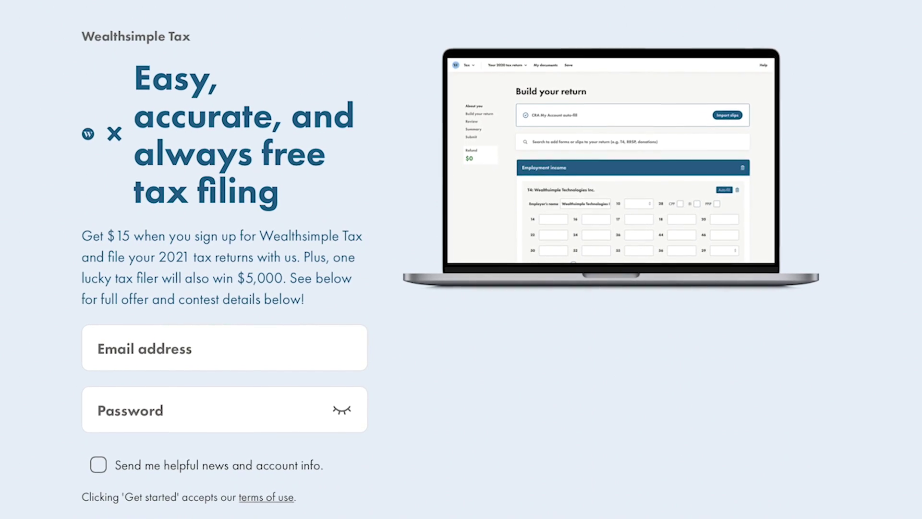
scroll(461, 259, "down", 10)
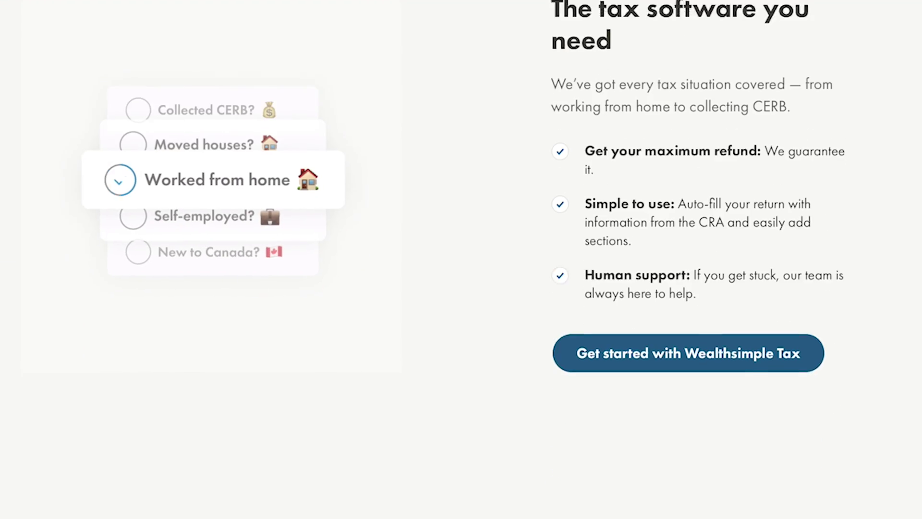
scroll(461, 259, "down", 20)
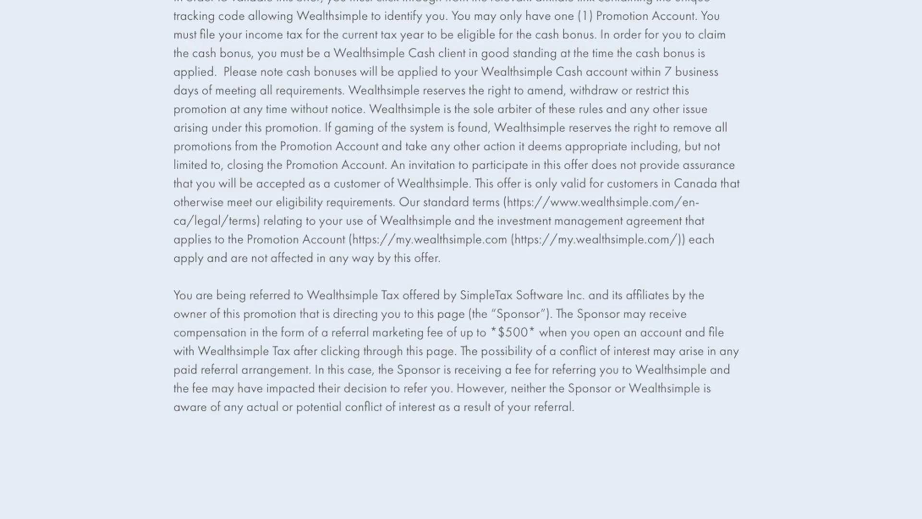